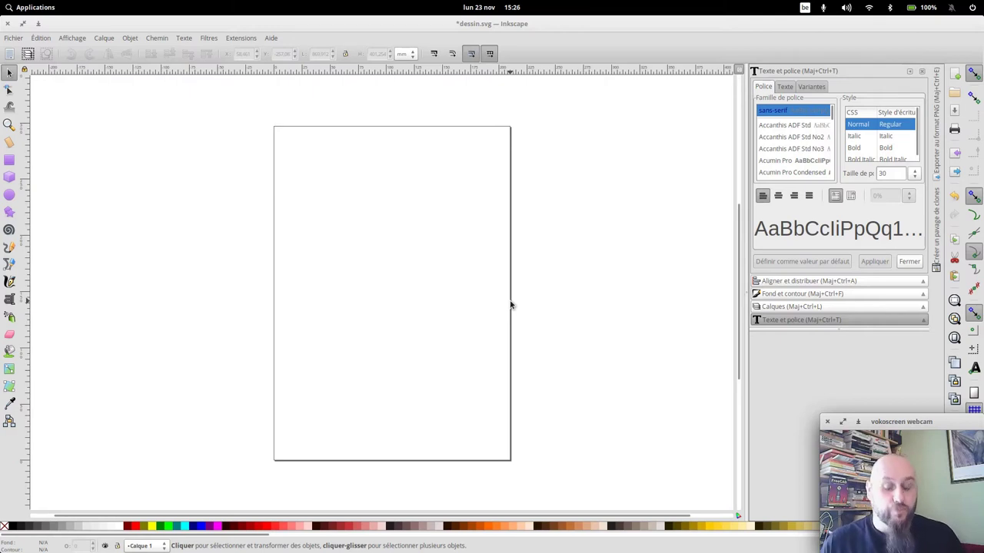
Step: Switch to the browser showing the Wikifab guide 'Inkscape - Installer des extensions'
key("alt+Tab")
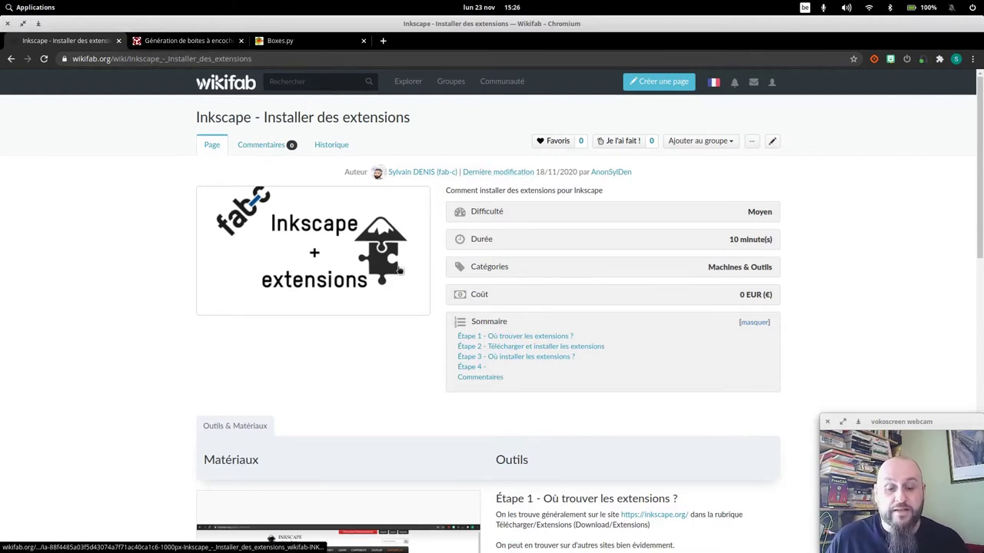
Step: Scroll the Wikifab guide past Étapes 1 and 2 to Étape 3's install folders
scroll(662, 301, "down", 3)
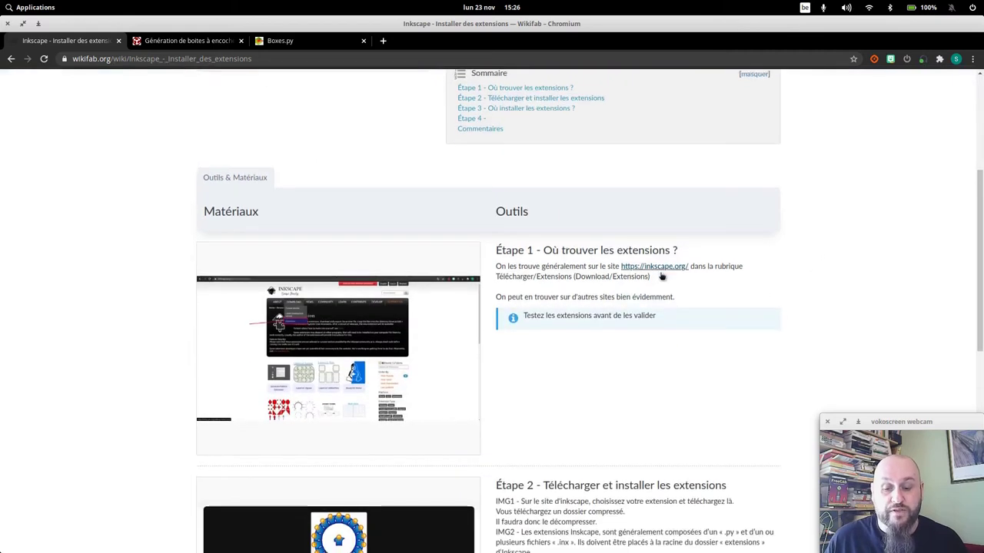
scroll(653, 270, "down", 5)
scroll(628, 252, "up", 2)
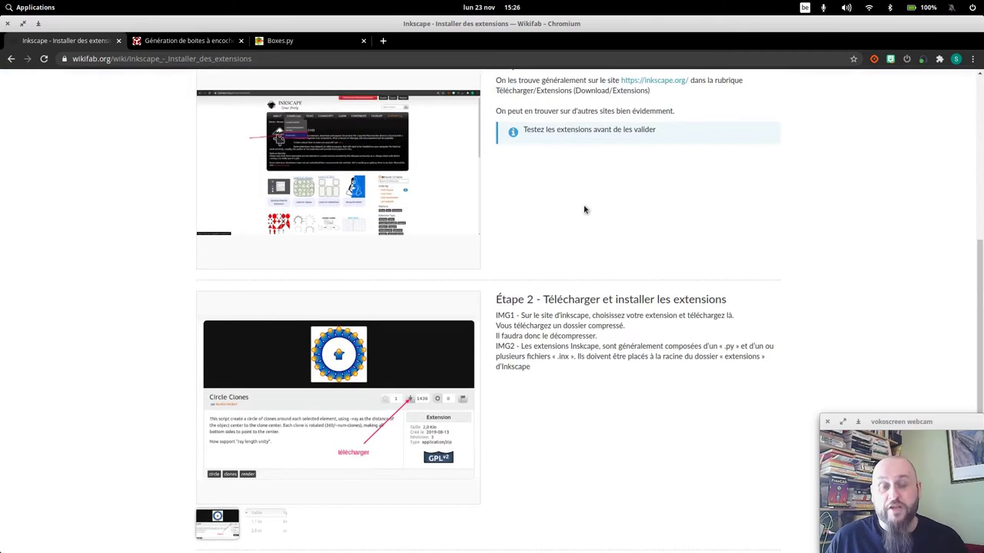
scroll(573, 197, "down", 2)
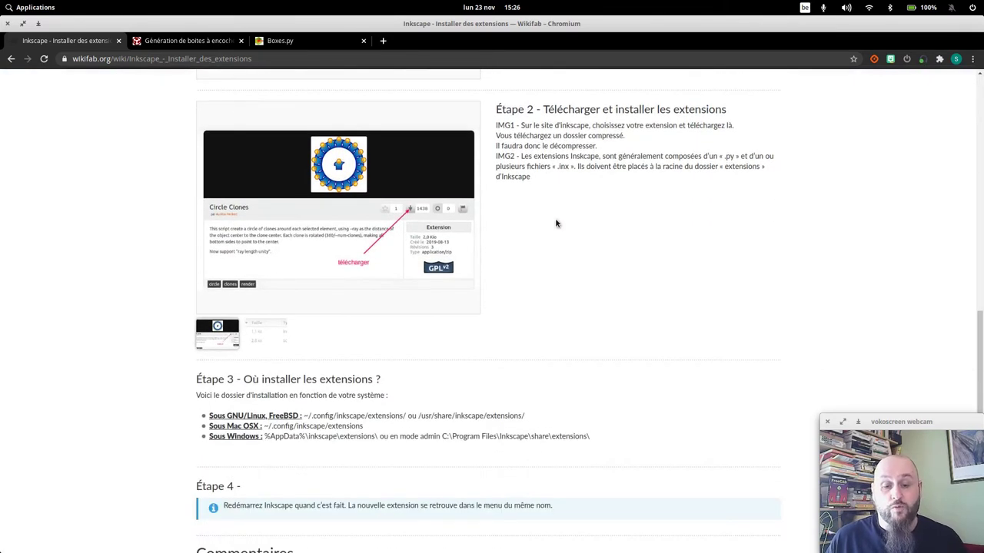
scroll(553, 218, "down", 1)
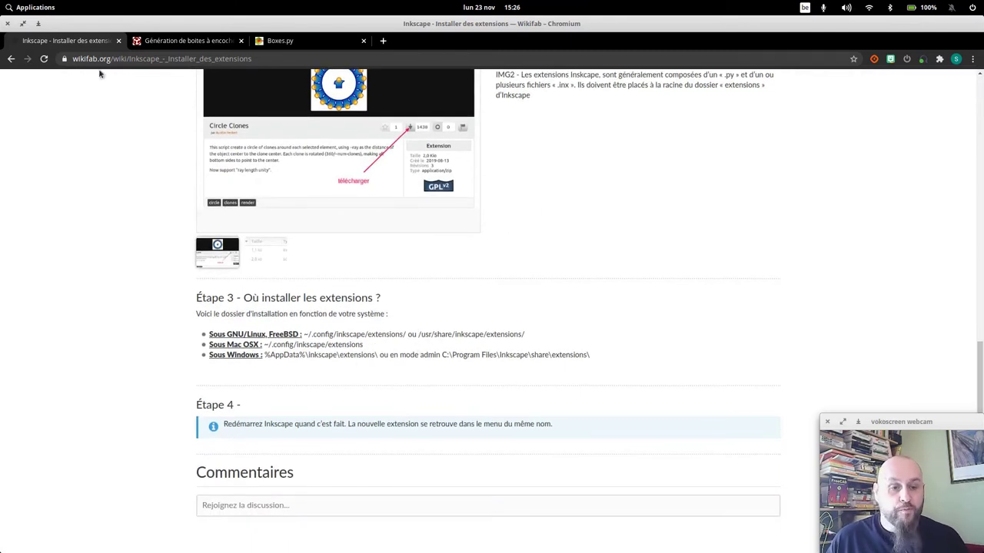
Step: Close the Wikifab guide and scroll into the Fablab wiki's box-plugin page
left_click(118, 40)
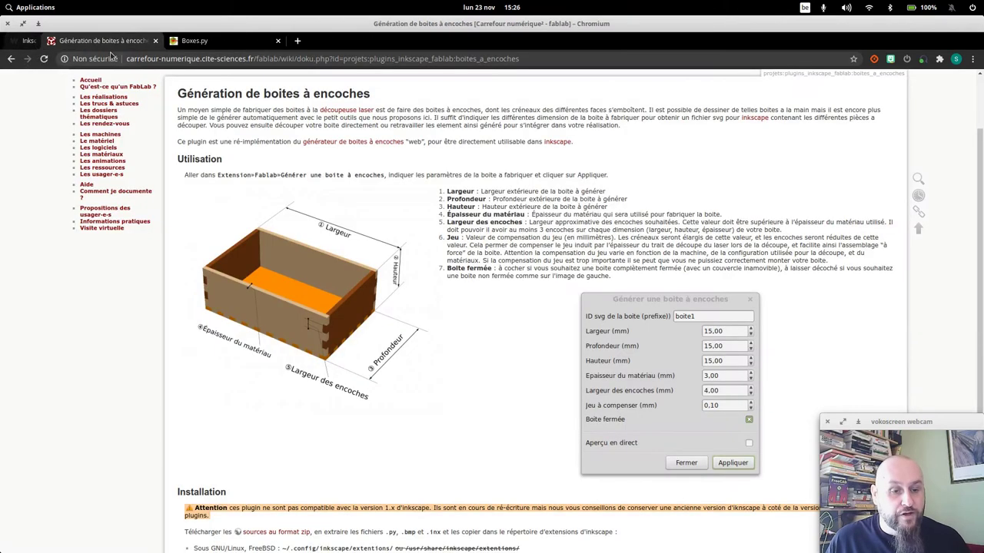
scroll(293, 138, "up", 2)
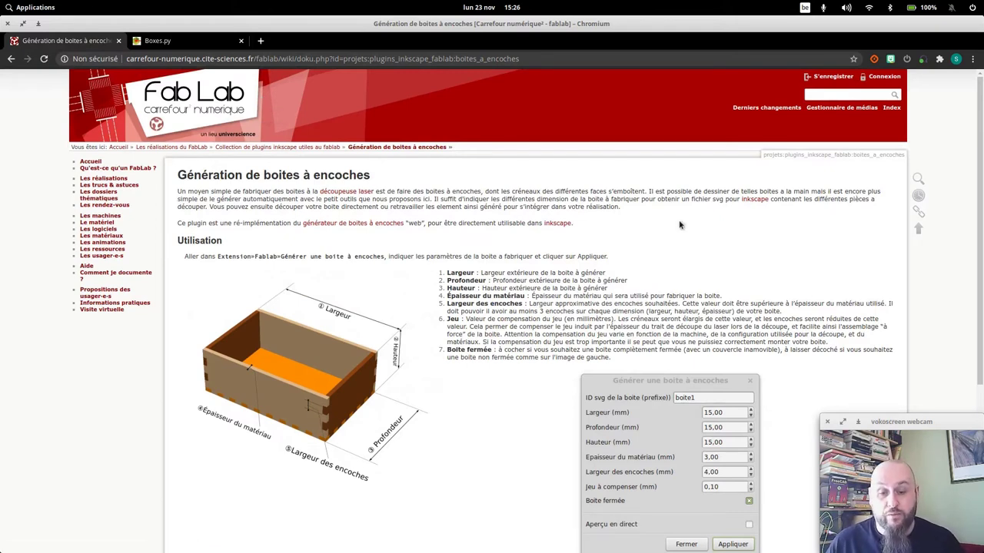
scroll(581, 272, "down", 2)
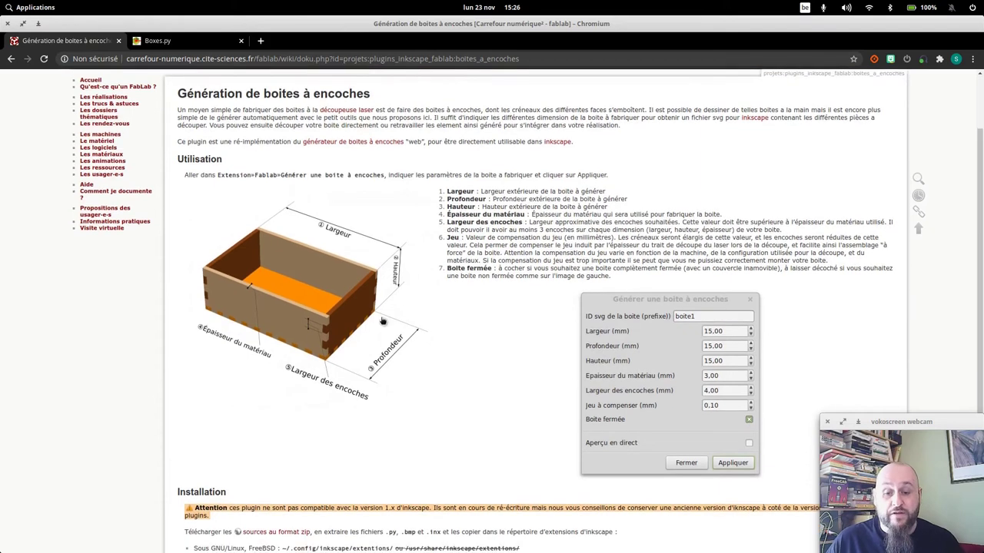
scroll(599, 229, "down", 1)
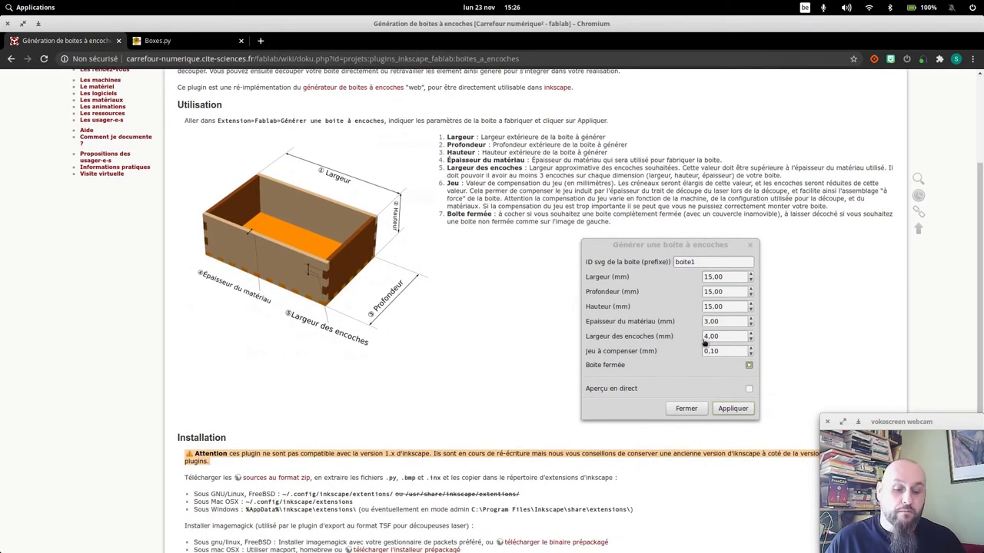
Step: Review the plugin's Installation section, then close the page to reach Boxes.py
scroll(647, 278, "down", 1)
scroll(646, 278, "down", 3)
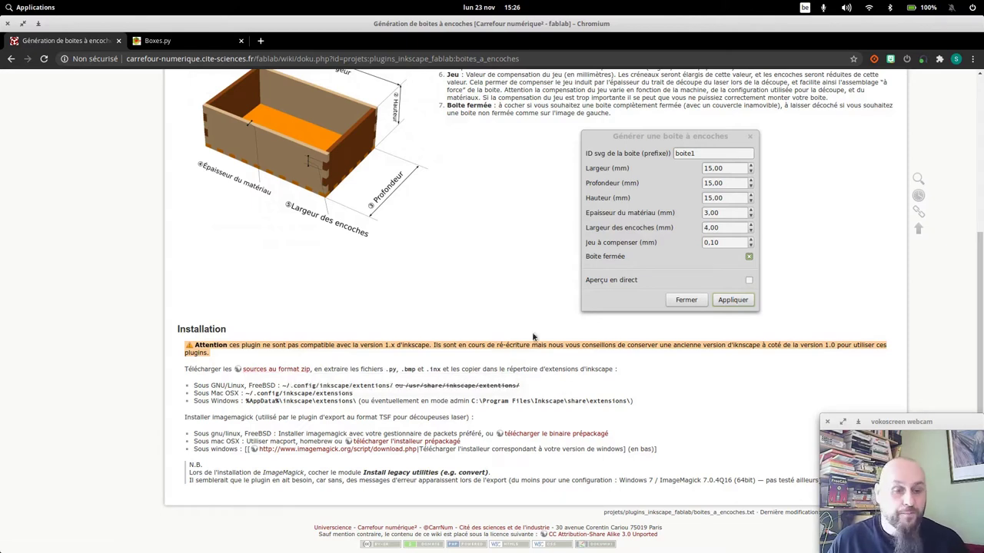
scroll(532, 336, "up", 1)
scroll(533, 337, "up", 2)
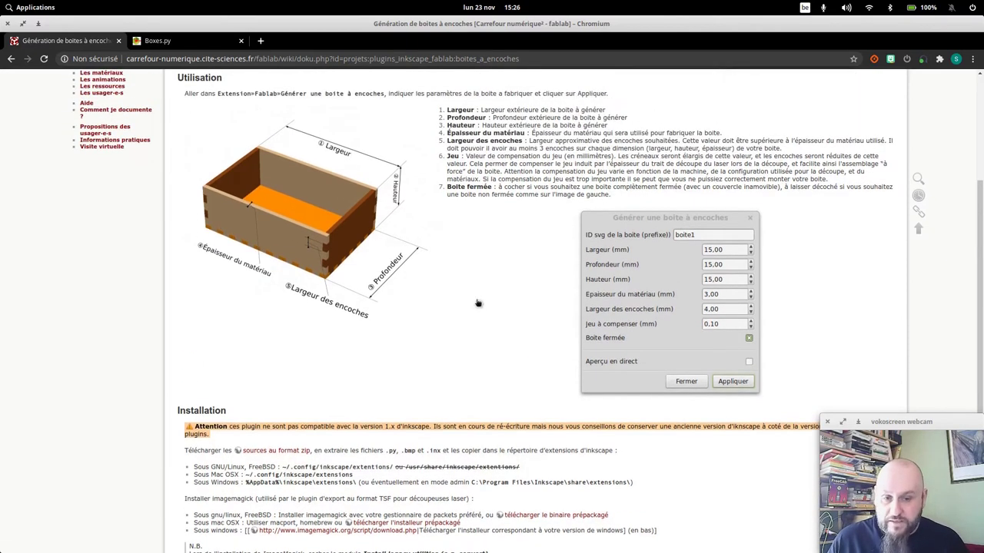
left_click(118, 42)
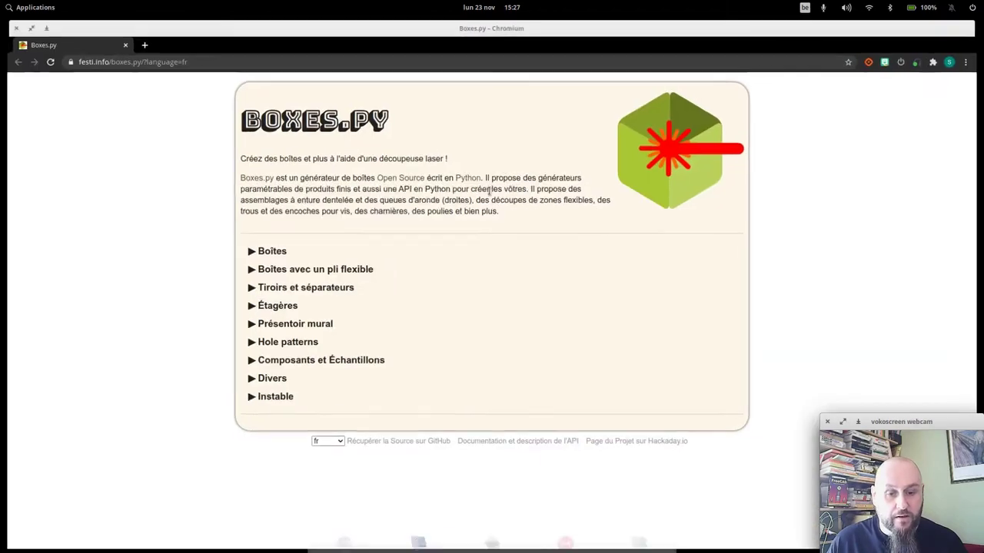
Step: Switch back to the empty Inkscape drawing dessin.svg
key("alt+Tab")
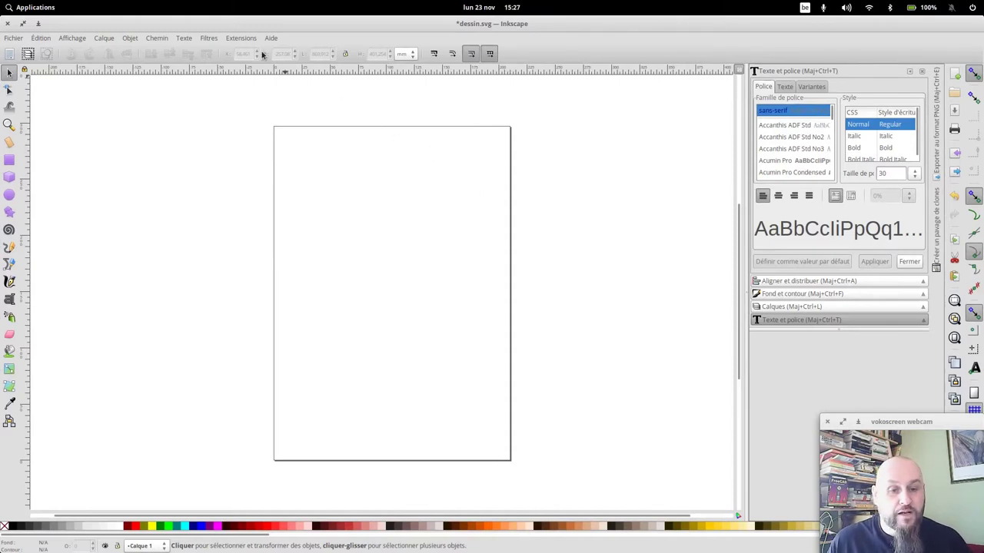
Step: Launch the Fablab 'Générer une boite à encoches' generator from the Extensions menu
left_click(240, 39)
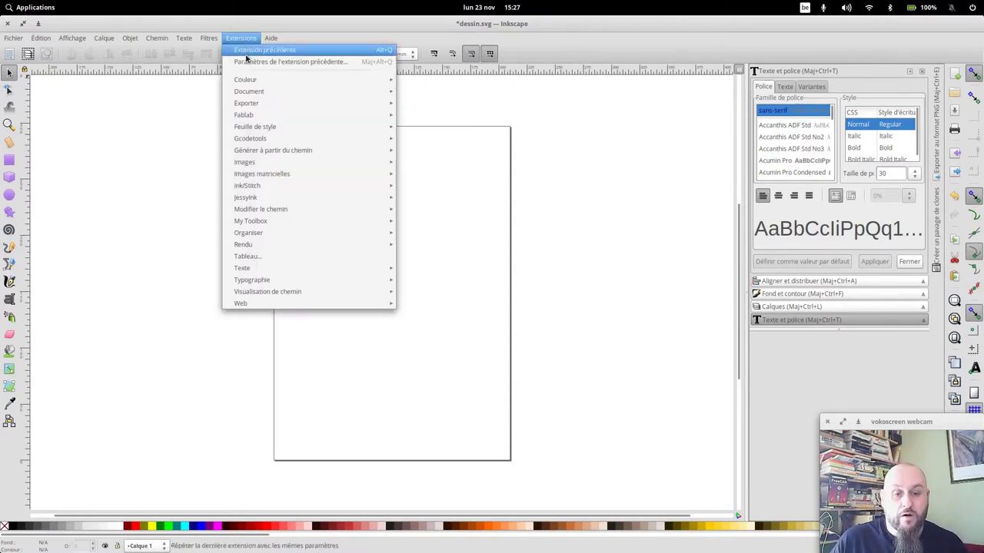
mouse_move(244, 114)
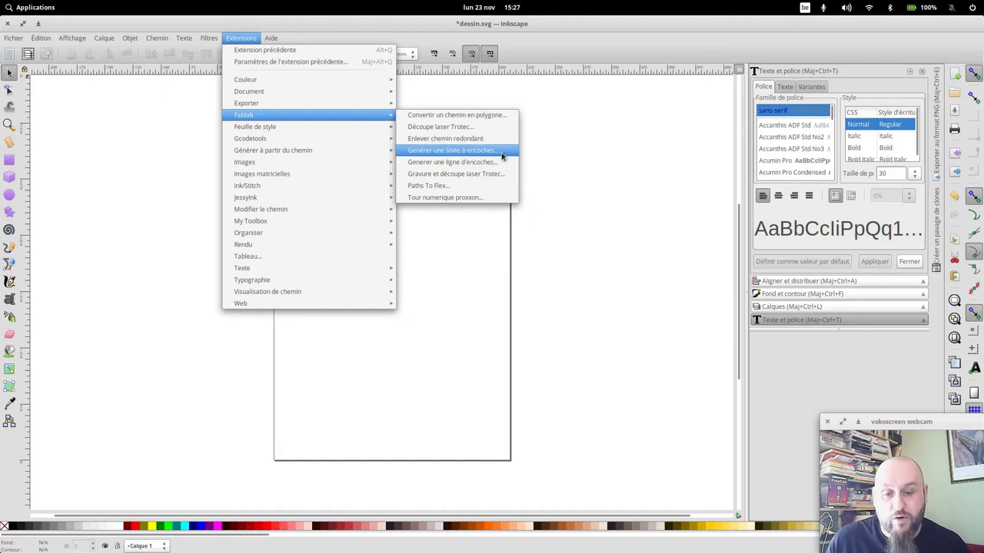
left_click(501, 156)
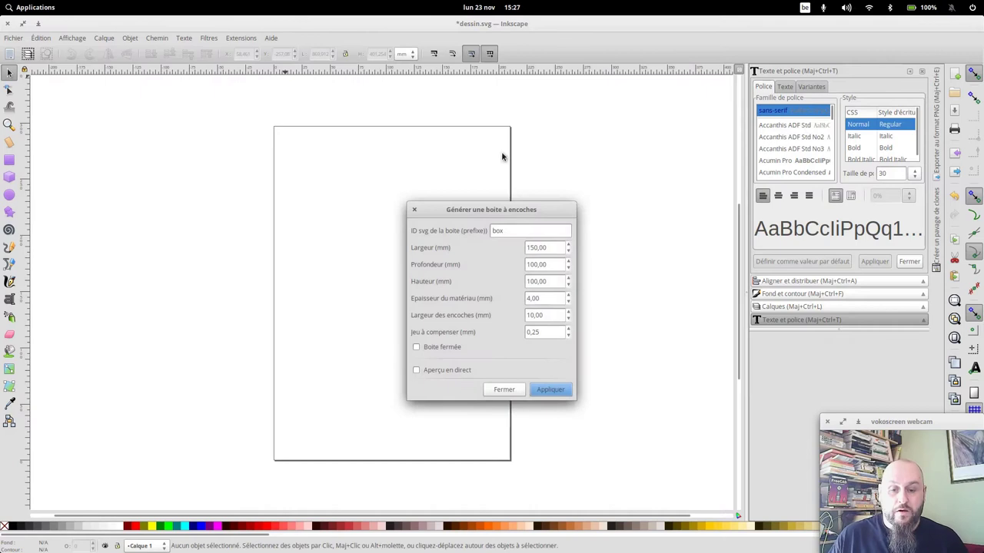
Step: Move the generator dialog aside and set Hauteur (mm) to 50
left_click_drag(505, 209, 244, 173)
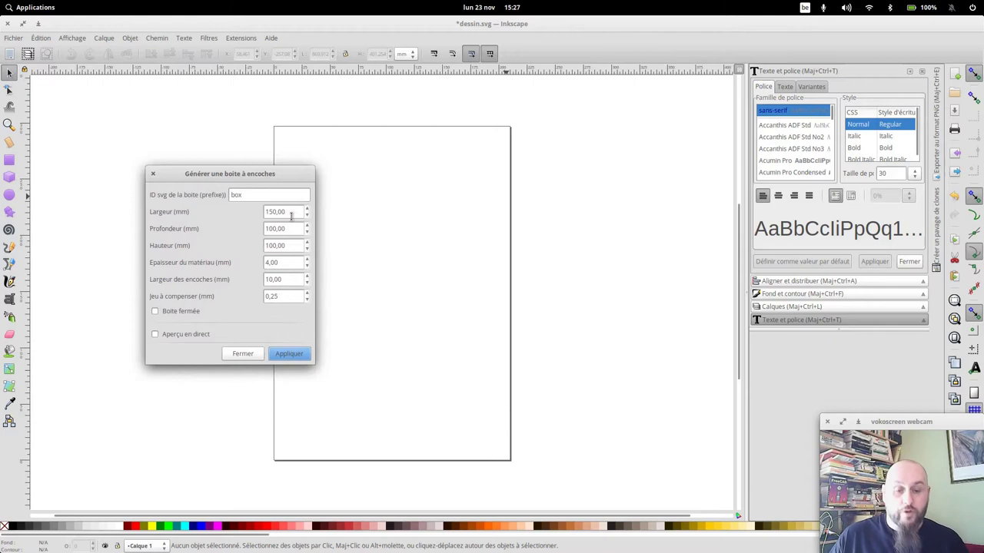
left_click(297, 245)
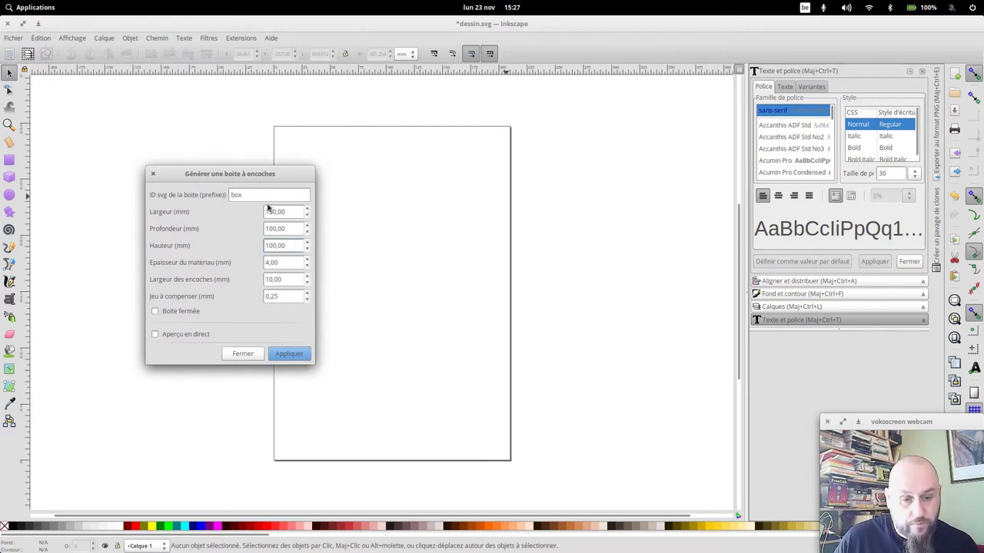
double_click(292, 244)
type("50")
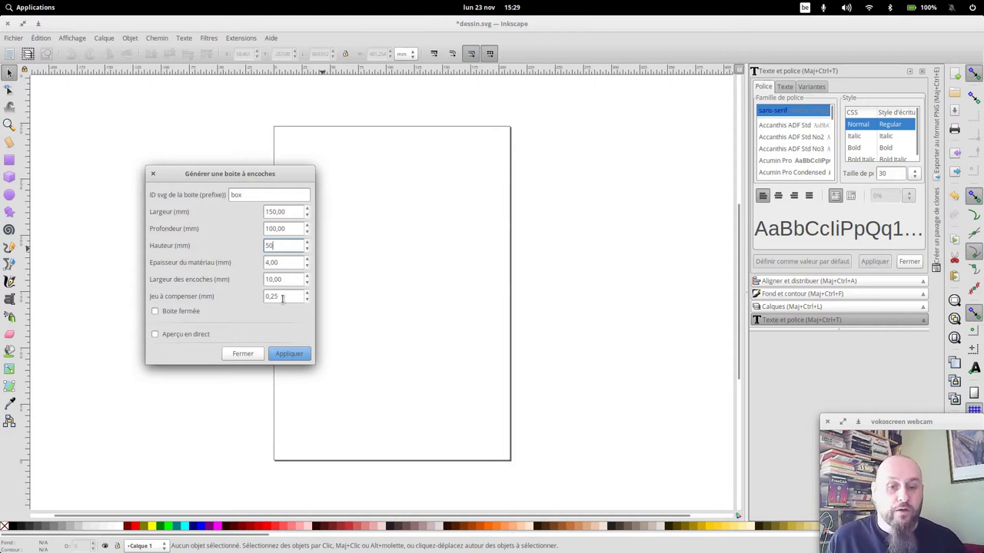
Step: Apply the 150 × 100 × 50 mm settings to draw five red panels, then close the generator
left_click(292, 354)
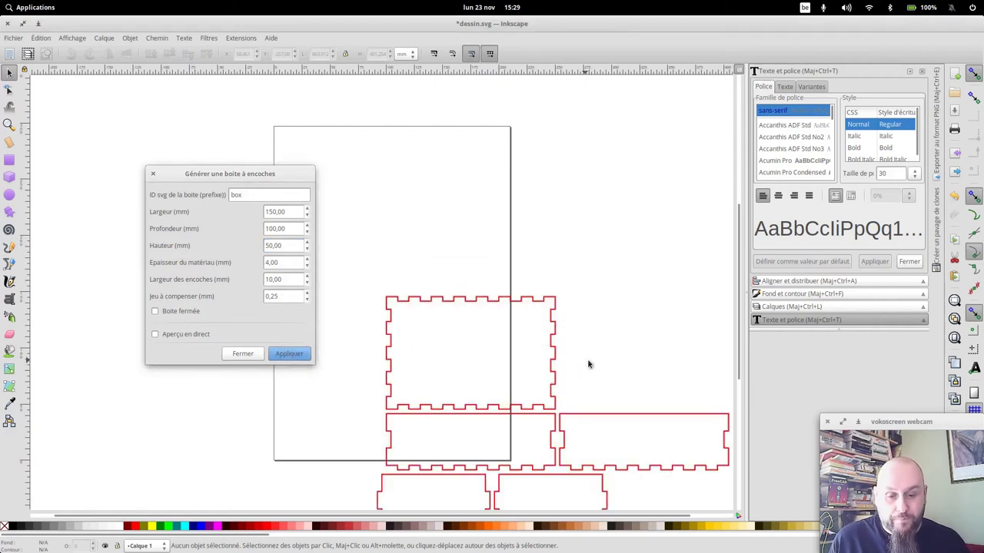
mouse_move(634, 380)
left_mouse_down()
mouse_move(566, 246)
mouse_move(507, 287)
mouse_move(516, 312)
left_mouse_up()
left_click(153, 174)
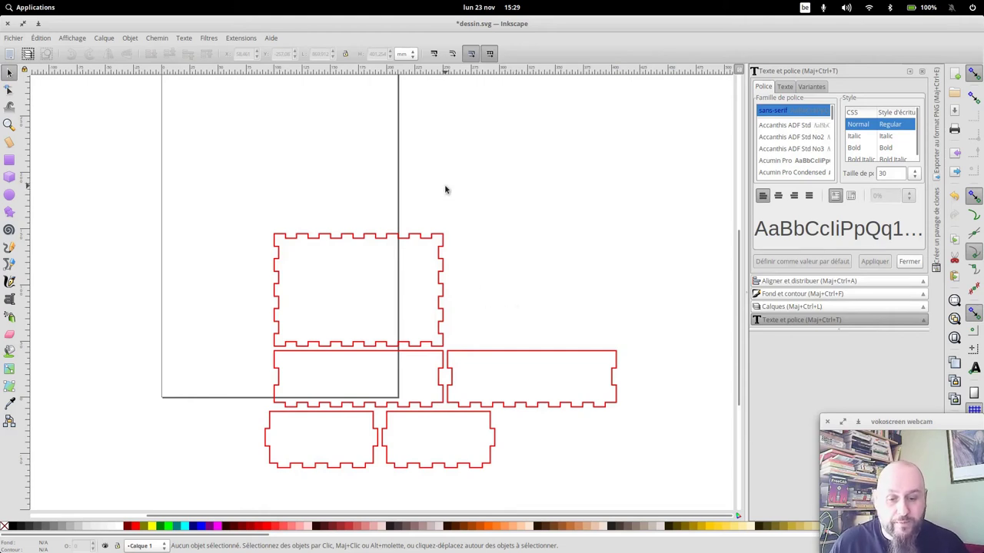
Step: Place the long panels above and below the base panel and stand one end panel upright at its right
left_click_drag(428, 243, 590, 198)
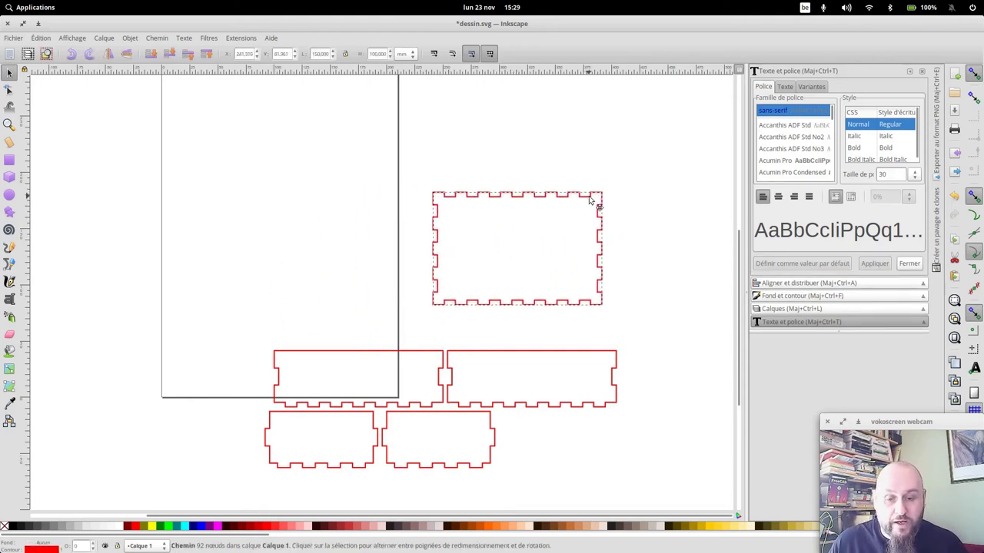
left_click_drag(568, 345, 555, 123)
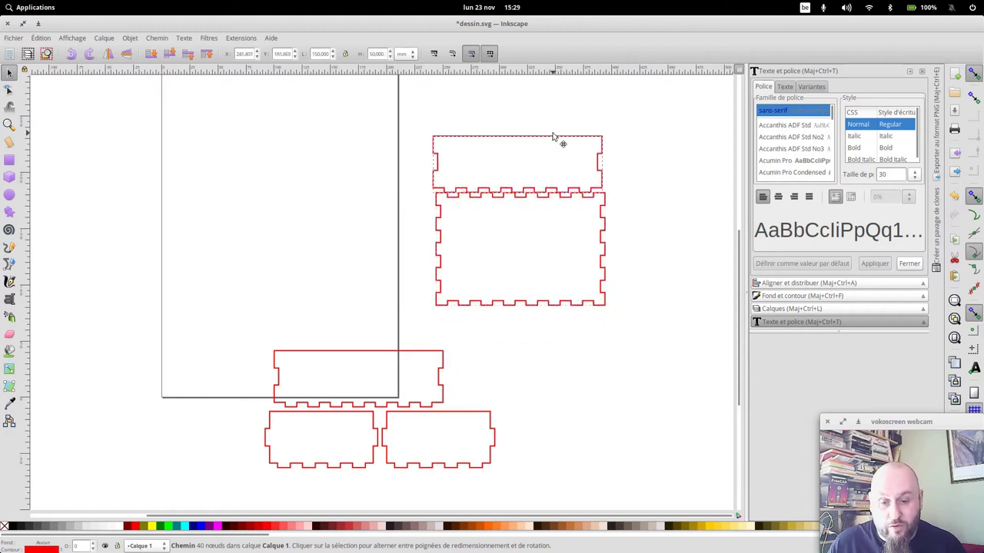
left_click_drag(419, 354, 580, 327)
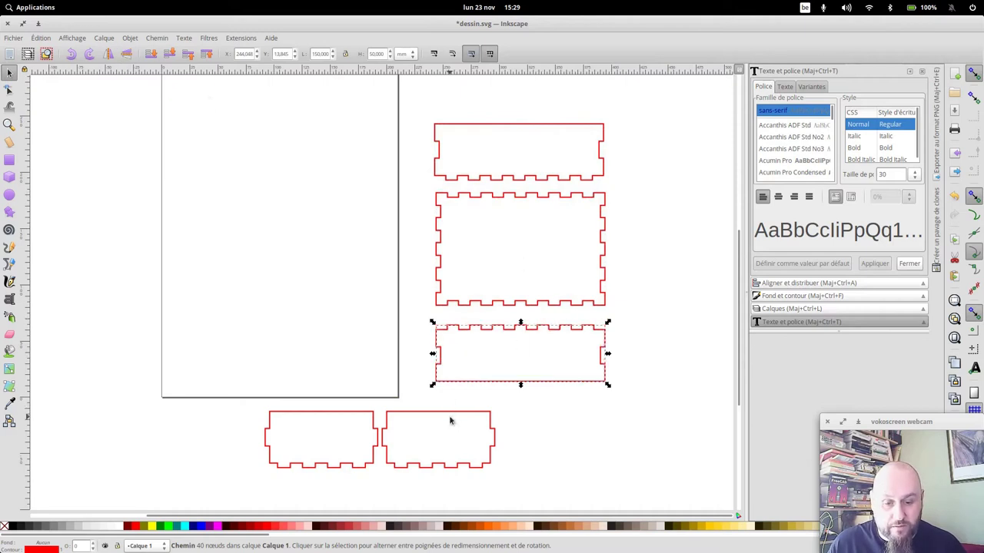
left_click_drag(455, 419, 693, 214)
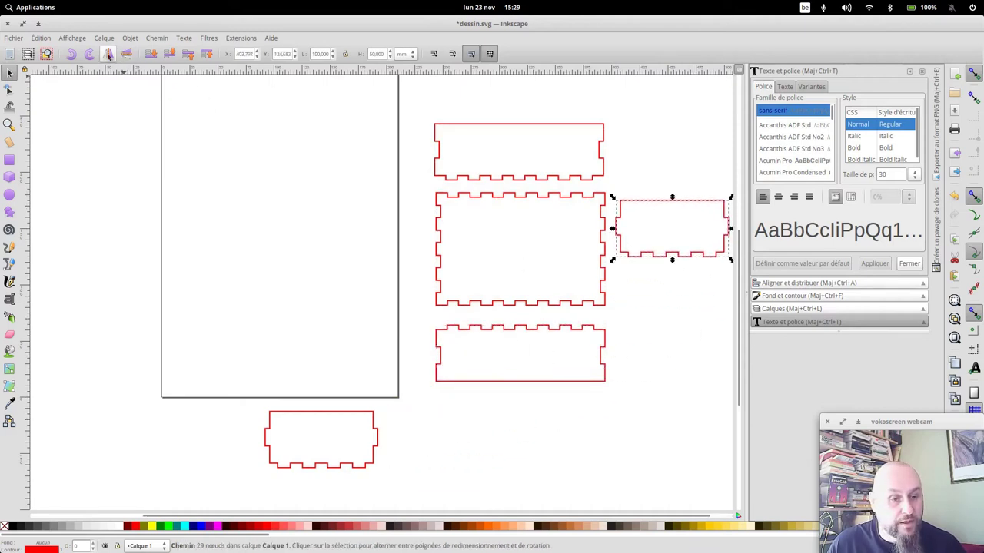
key("ctrl+bracketright")
left_click_drag(703, 209, 687, 228)
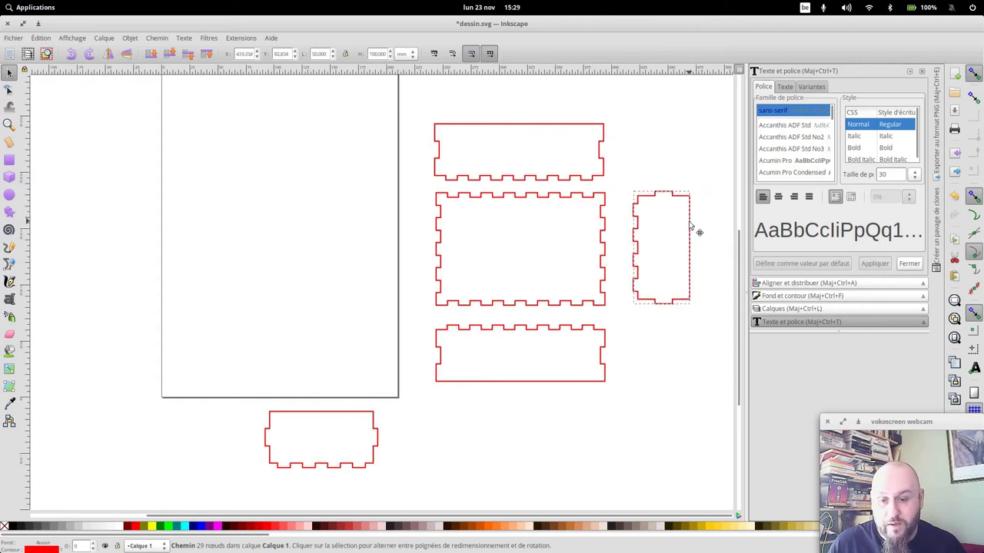
Step: Rotate the other end panel 90° and move it beside the base panel
left_click(358, 412)
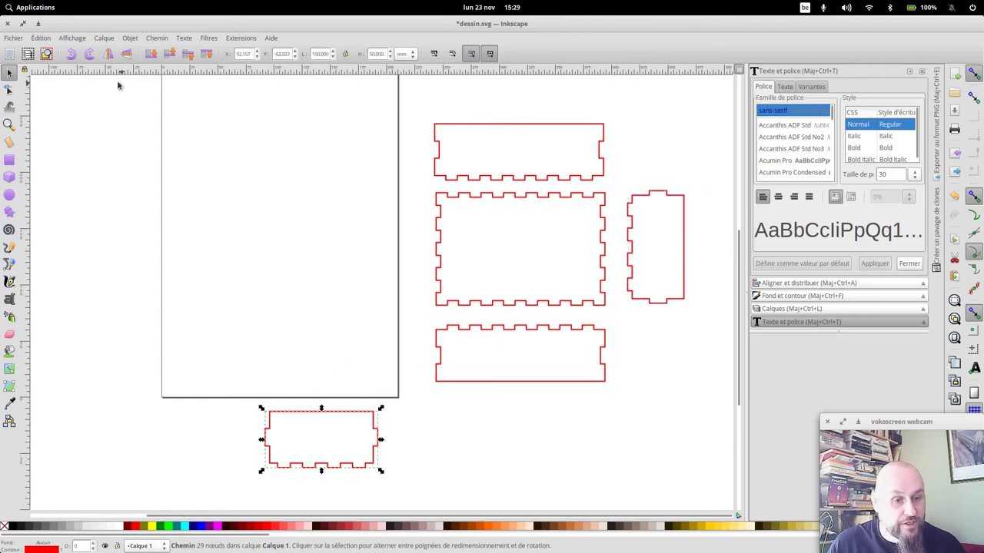
left_click(70, 53)
left_click_drag(299, 411, 359, 217)
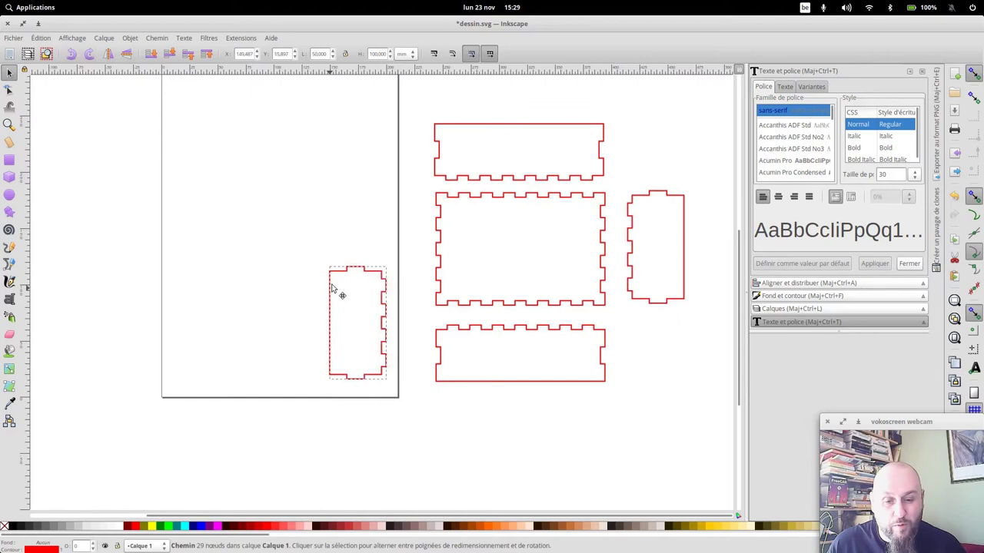
left_click(669, 361)
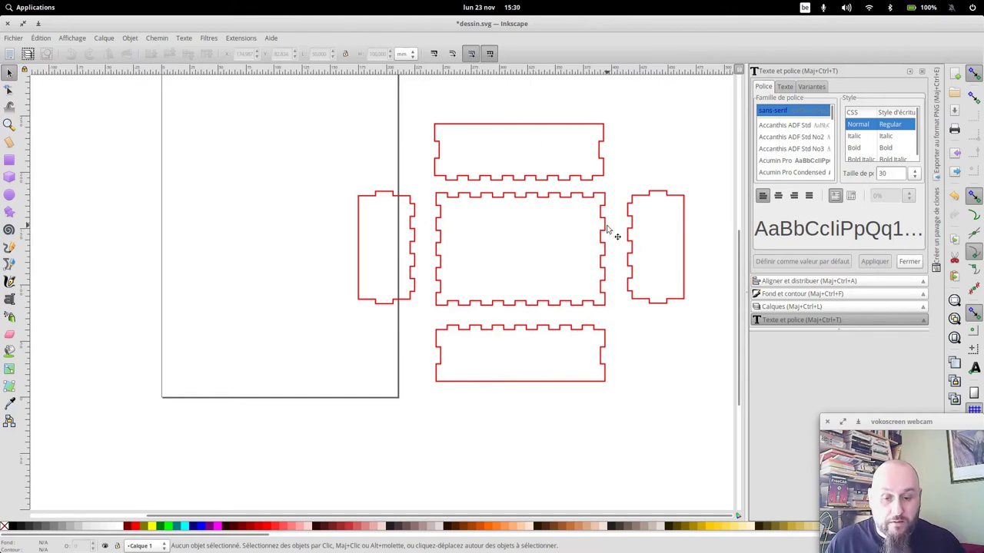
Step: Re-rotate the right end panel and set it upright against the base panel's right edge
left_click(655, 193)
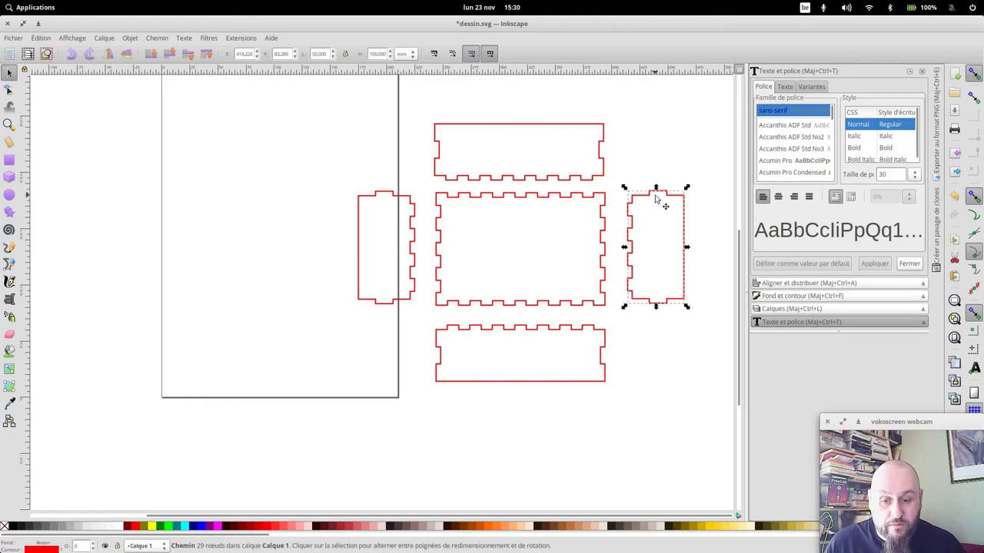
left_click(71, 54)
left_click_drag(673, 221, 673, 121)
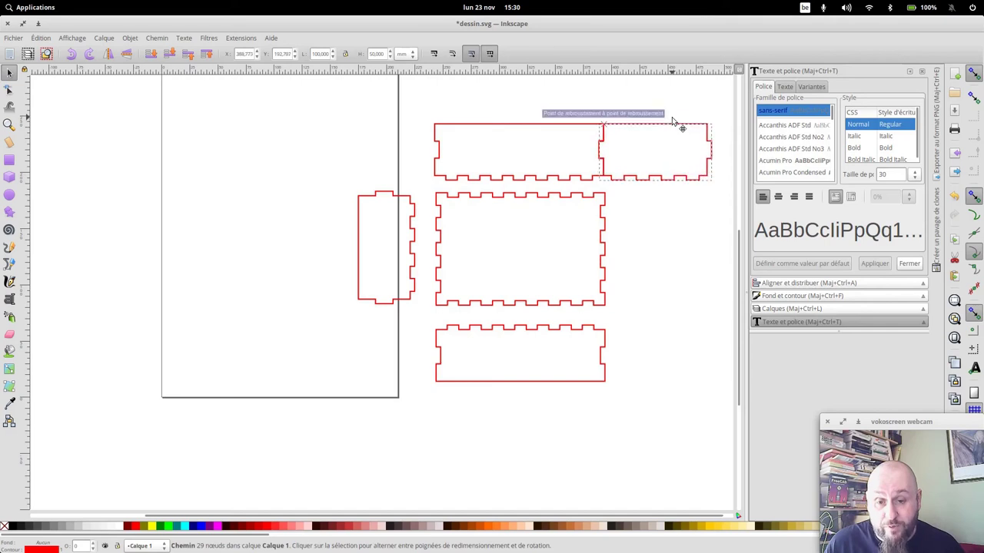
left_click(682, 206)
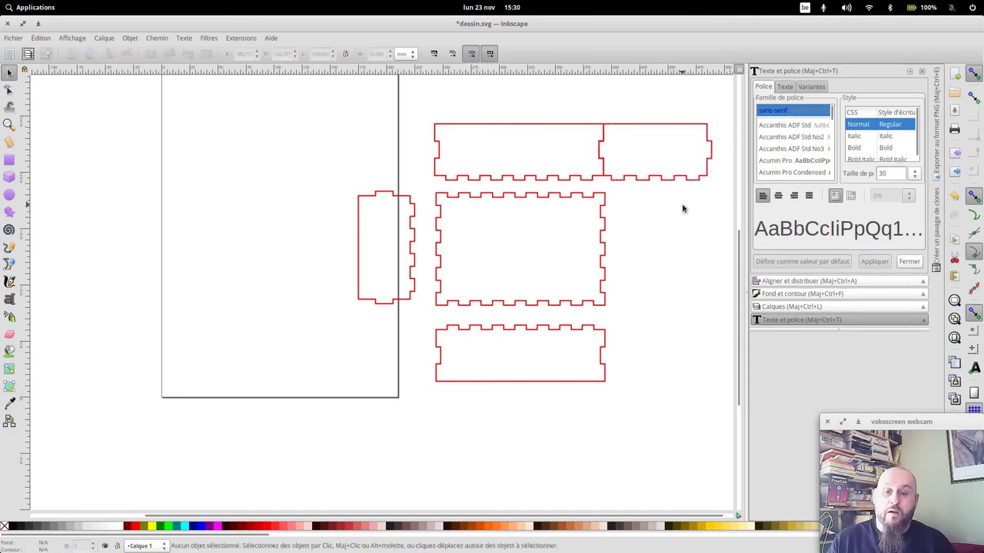
left_click_drag(654, 132, 678, 184)
left_click(92, 57)
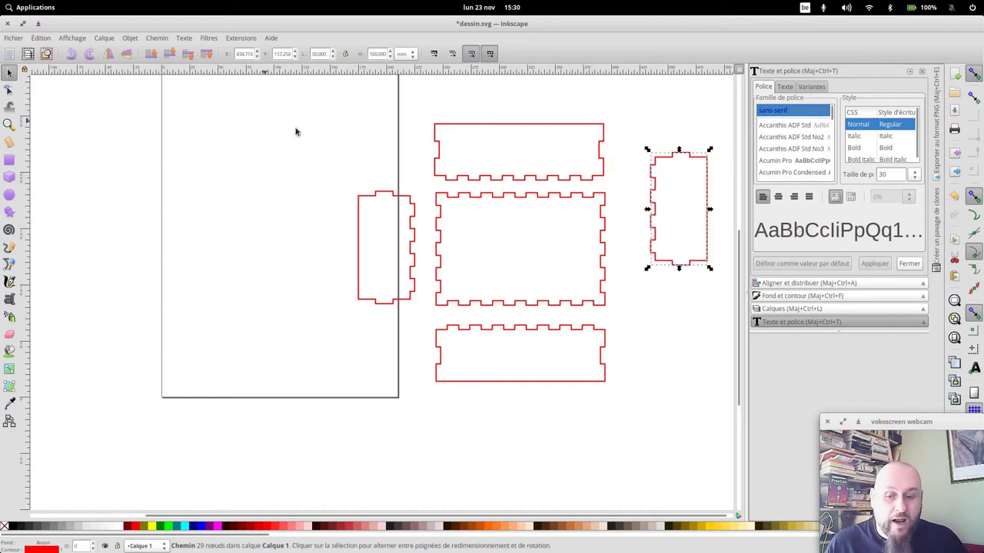
left_click_drag(713, 180, 680, 208)
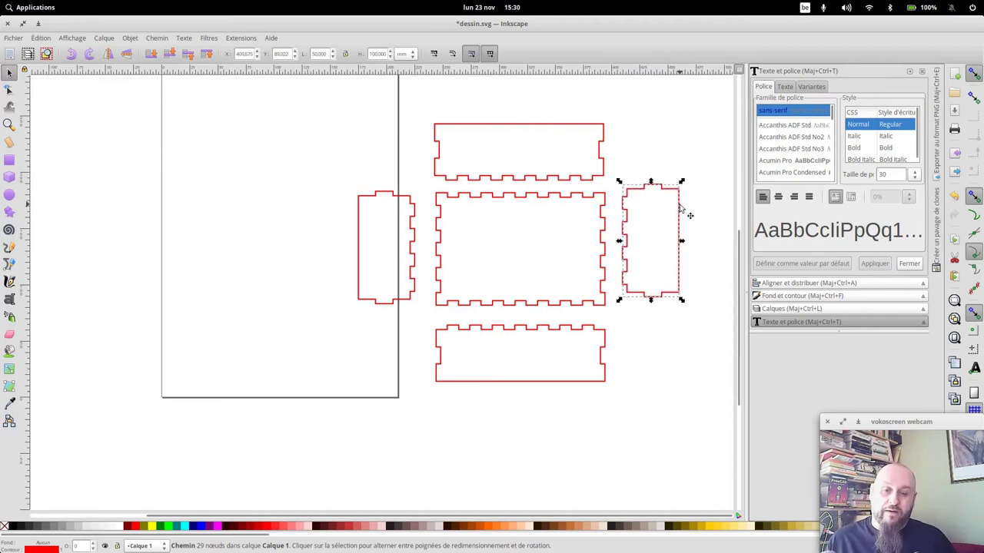
Step: Fine-tune the right end panel's position against the base panel's edge
left_click(248, 43)
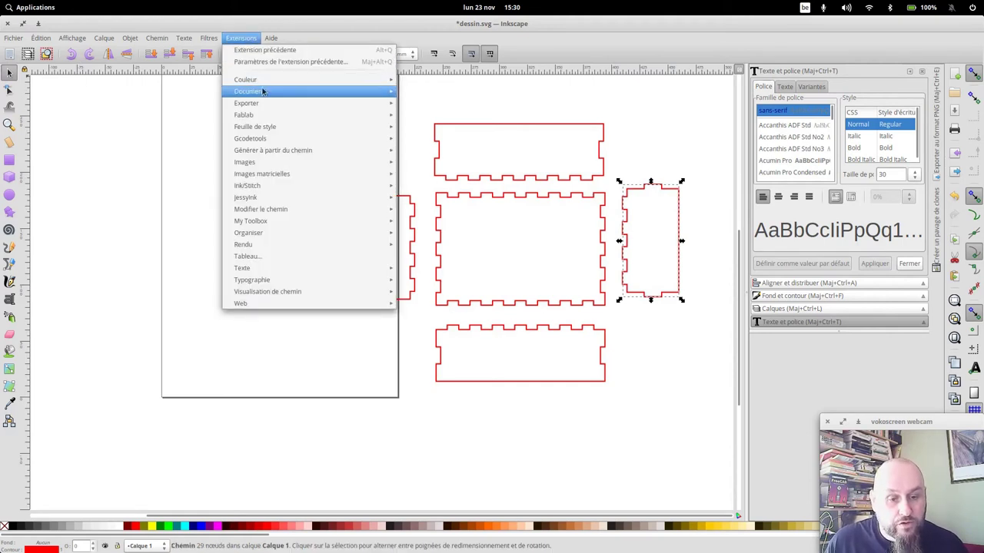
mouse_move(244, 115)
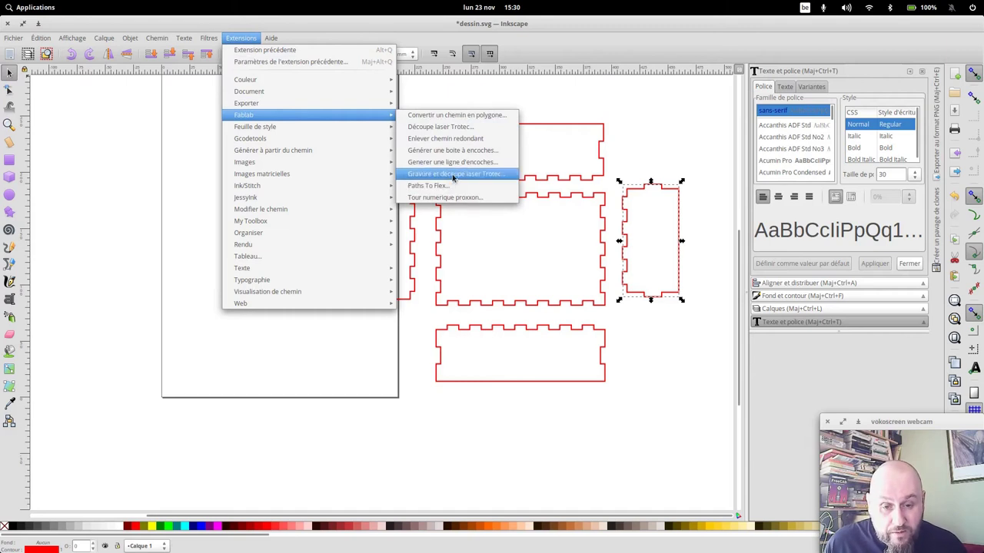
left_click(663, 115)
left_click_drag(677, 218, 655, 219)
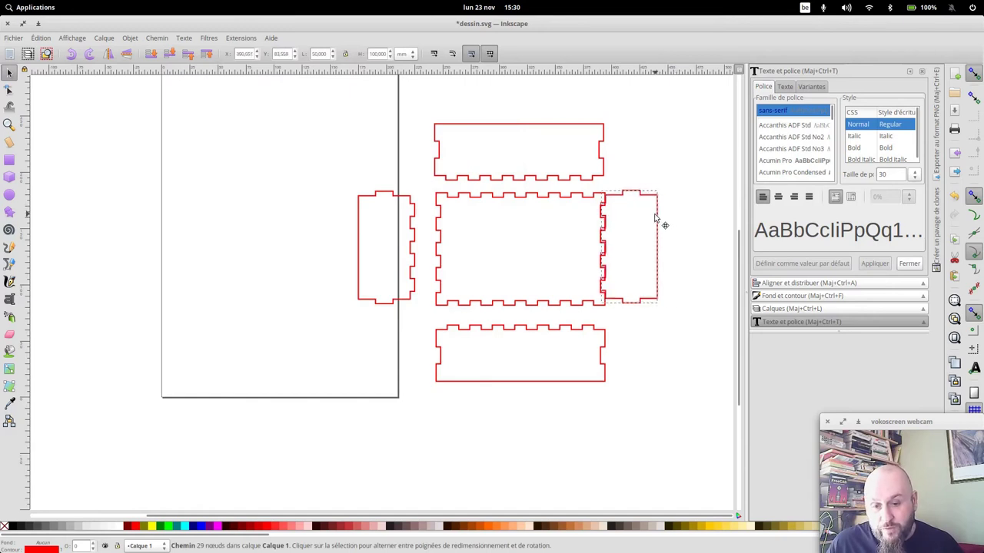
left_click(679, 255)
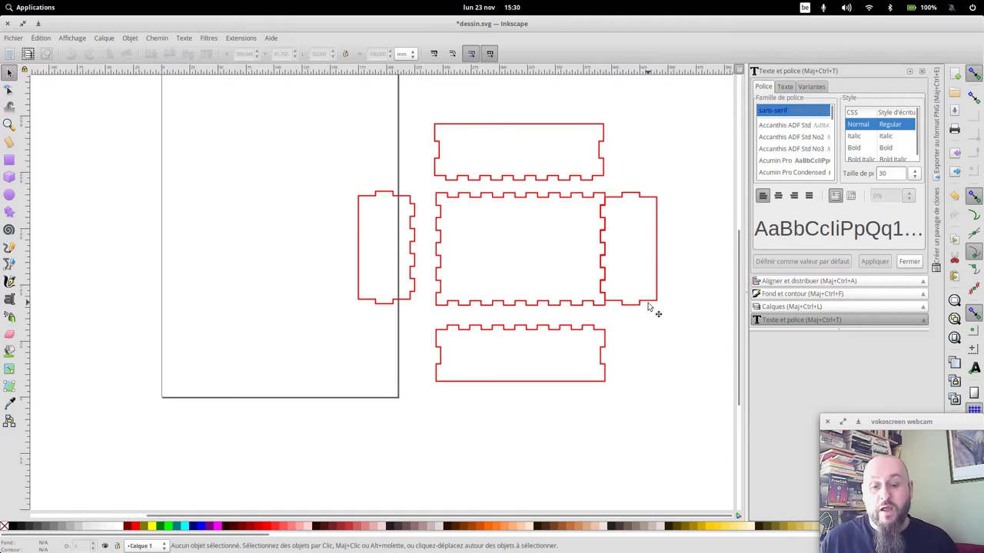
left_click_drag(657, 235, 683, 237)
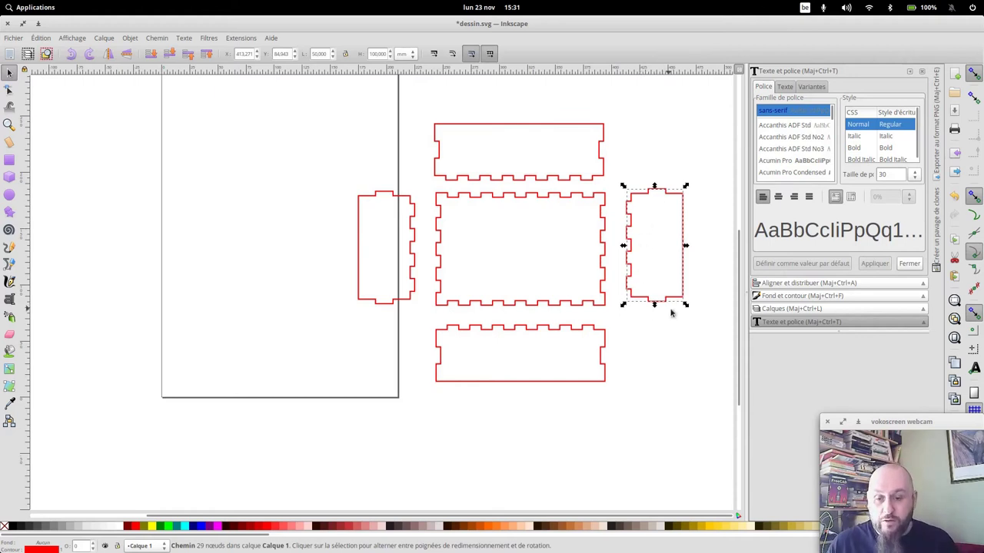
Step: Move all five panels onto the page's upper left and save the drawing
left_click_drag(712, 408, 300, 125)
left_click_drag(530, 198, 209, 160)
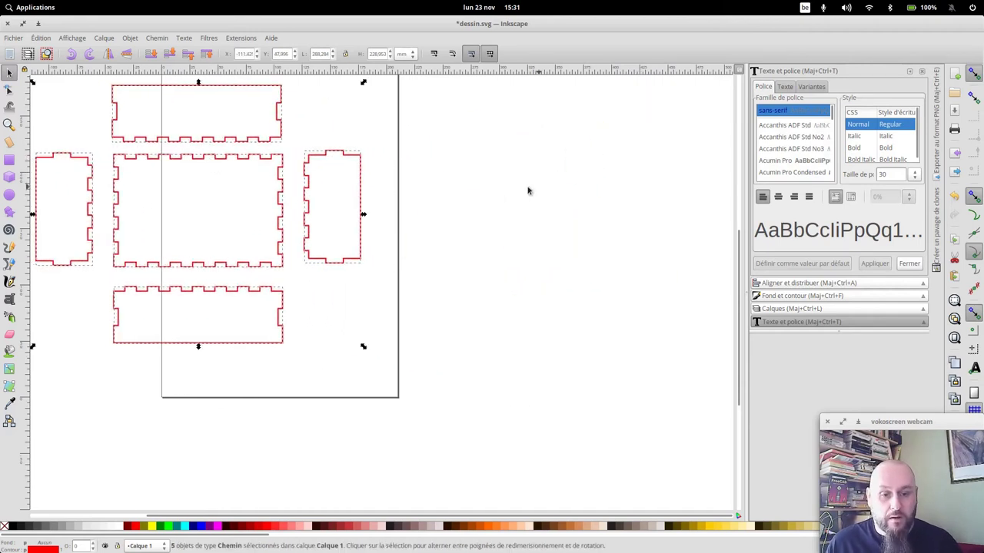
left_click(496, 193)
key("ctrl+s")
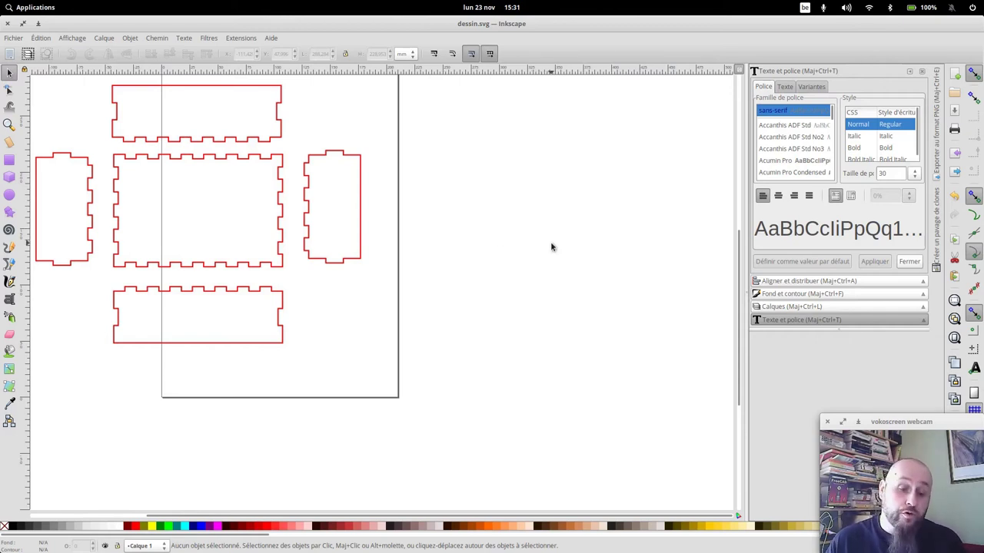
Step: Switch to the browser showing the Boxes.py site
key("alt")
key("alt+Tab")
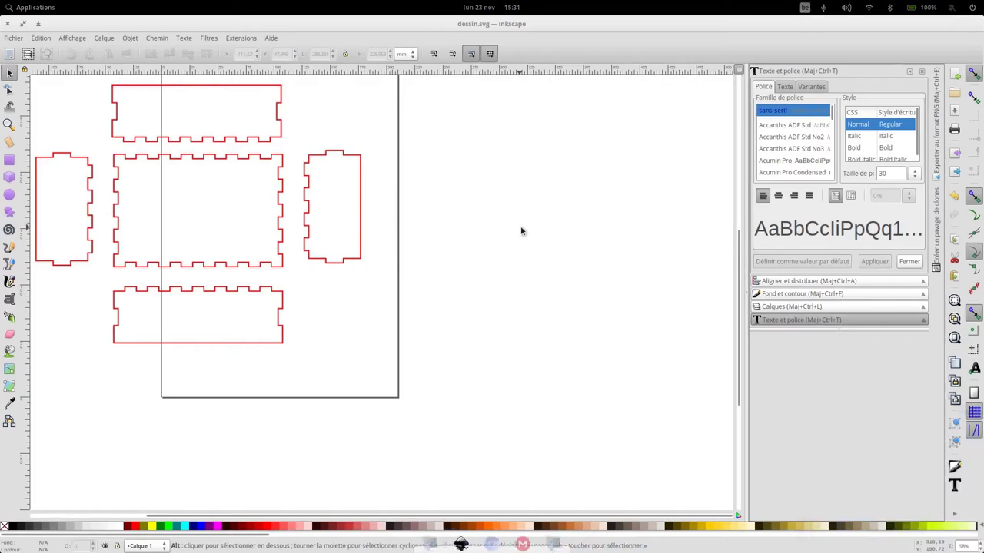
key("alt+Tab")
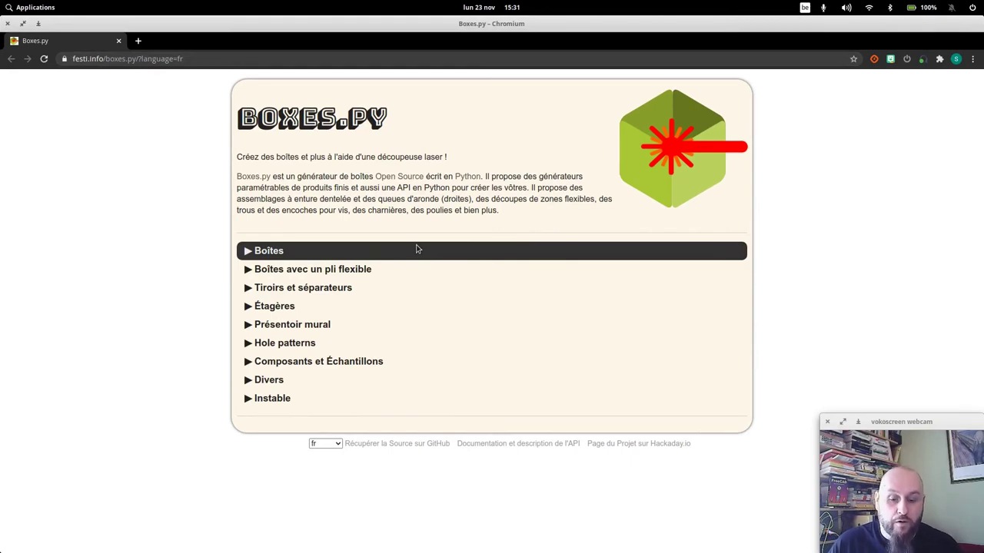
Step: Expand the Boîtes category, then the Boîtes avec un pli flexible list of living-hinge boxes
left_click(247, 250)
scroll(331, 244, "down", 1)
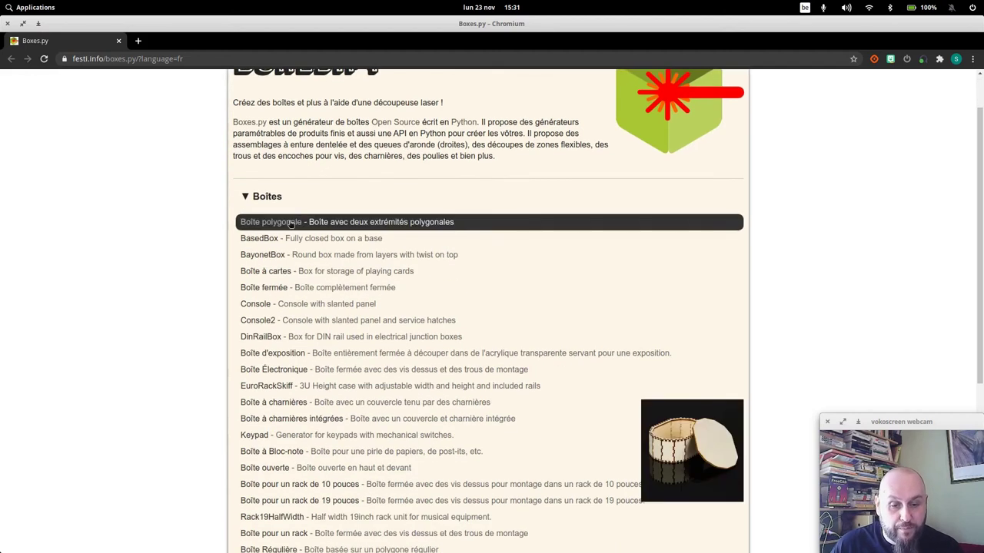
scroll(291, 222, "down", 1)
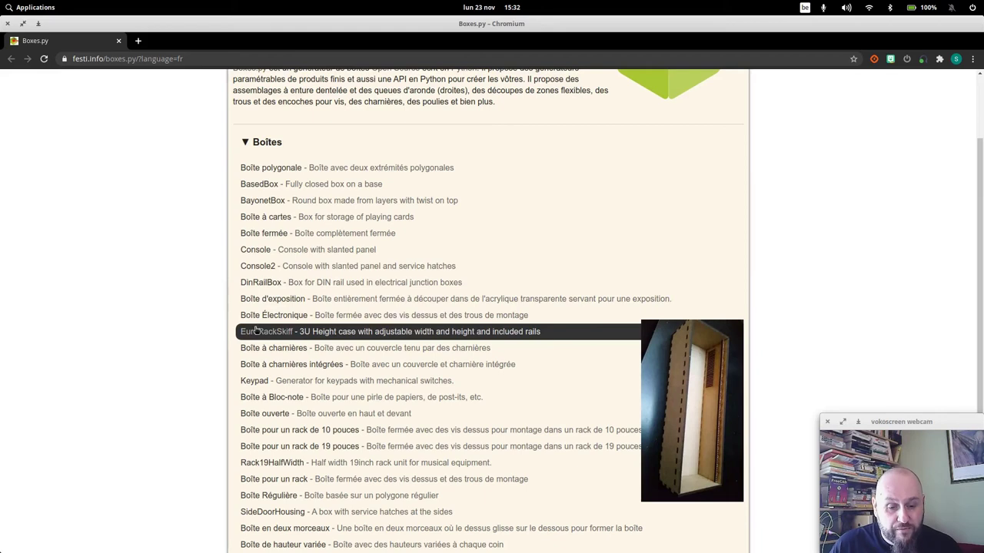
scroll(332, 331, "down", 1)
scroll(332, 331, "down", 5)
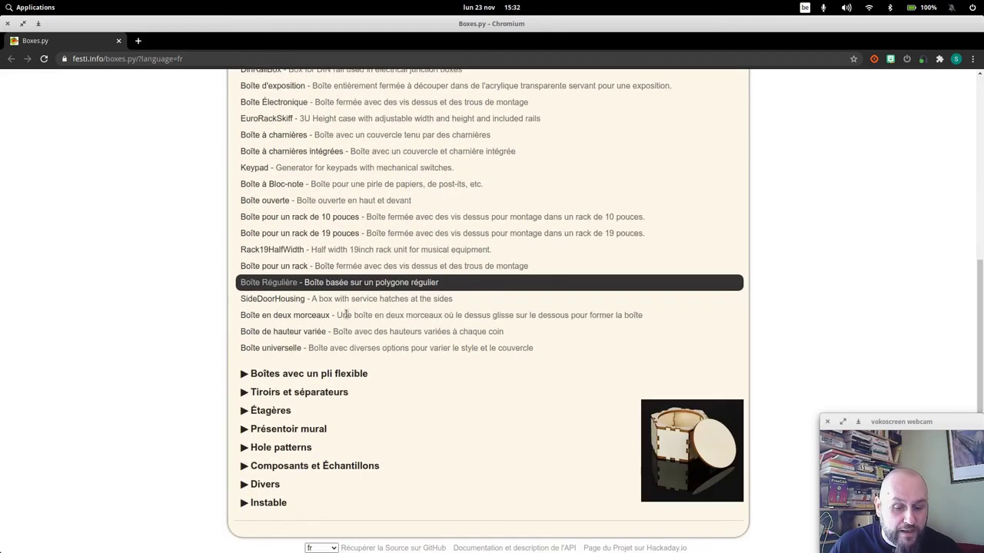
left_click(314, 356)
scroll(314, 346, "down", 1)
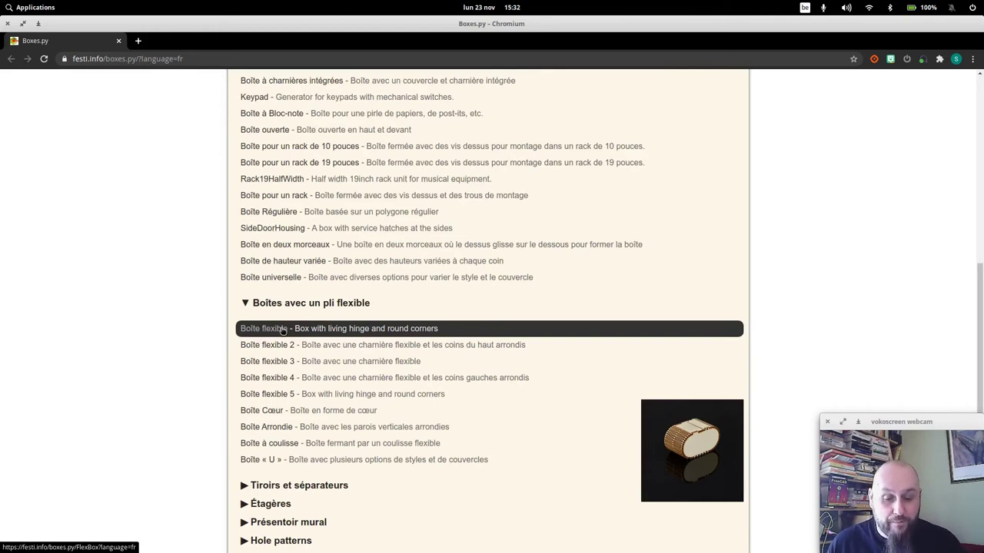
Step: Expand the Étagères category to show the shelf generators in Boxes.py
scroll(348, 351, "down", 3)
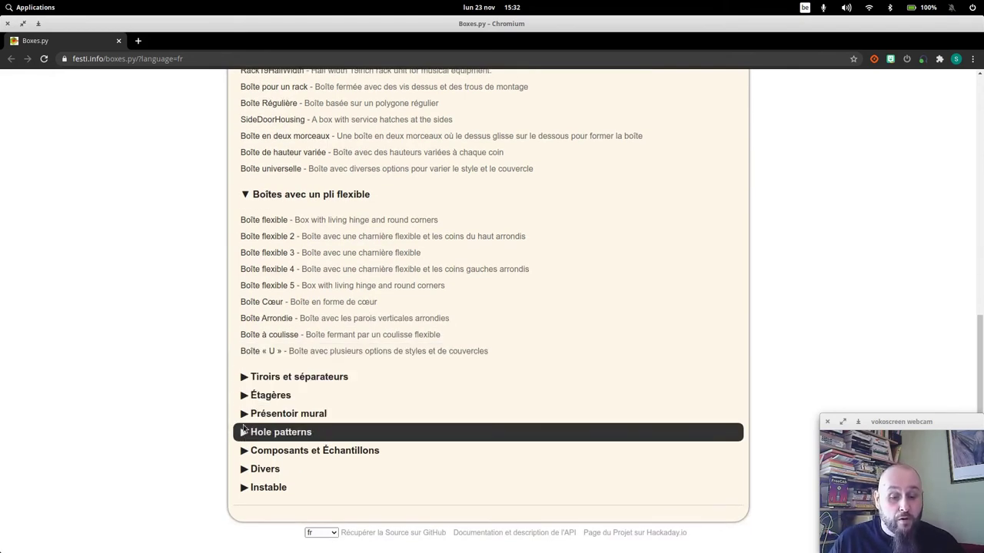
left_click(258, 395)
scroll(306, 376, "down", 4)
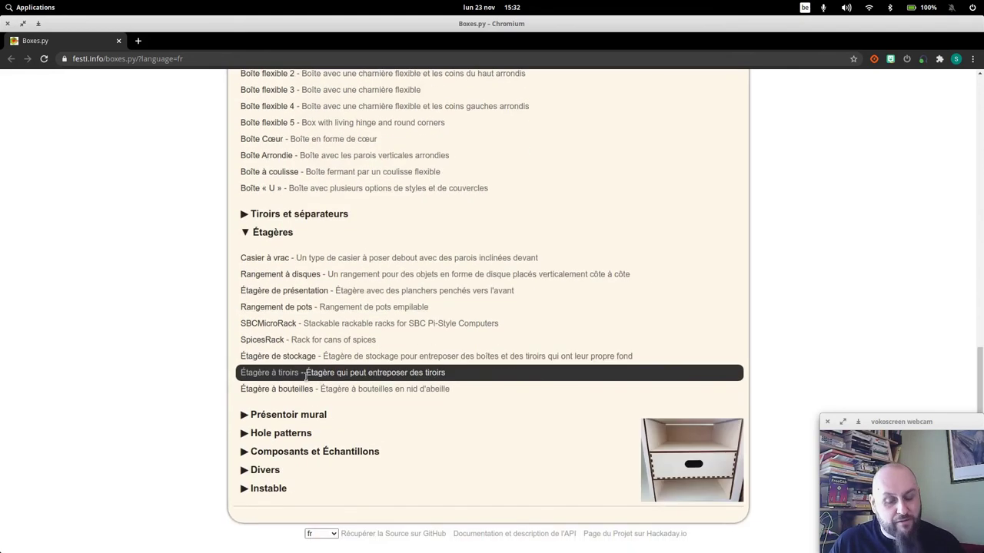
scroll(461, 346, "up", 3)
scroll(461, 338, "up", 3)
scroll(461, 336, "up", 2)
scroll(462, 336, "up", 3)
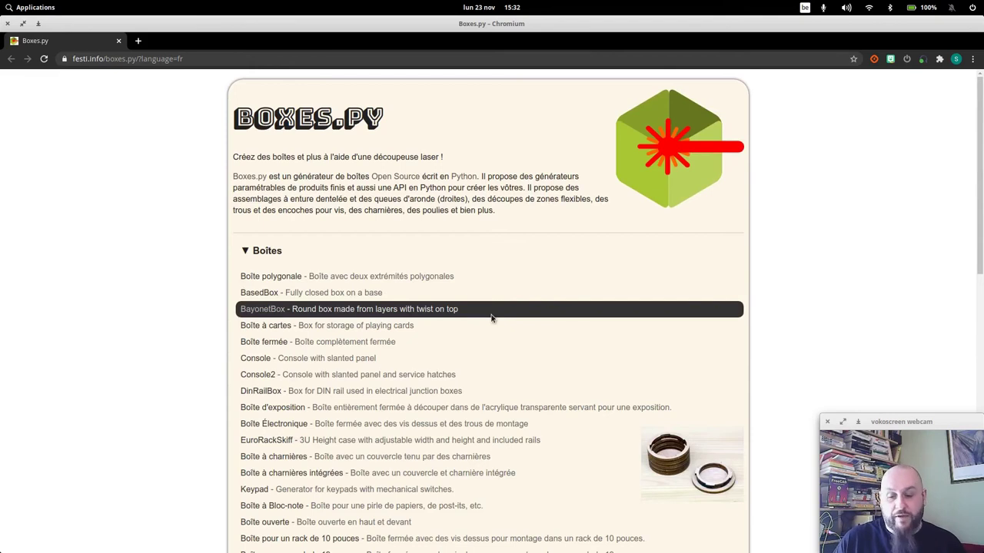
Step: Expand the Divers category to show the miscellaneous generators
scroll(492, 318, "down", 1)
scroll(467, 284, "down", 4)
scroll(466, 289, "down", 7)
scroll(465, 286, "down", 4)
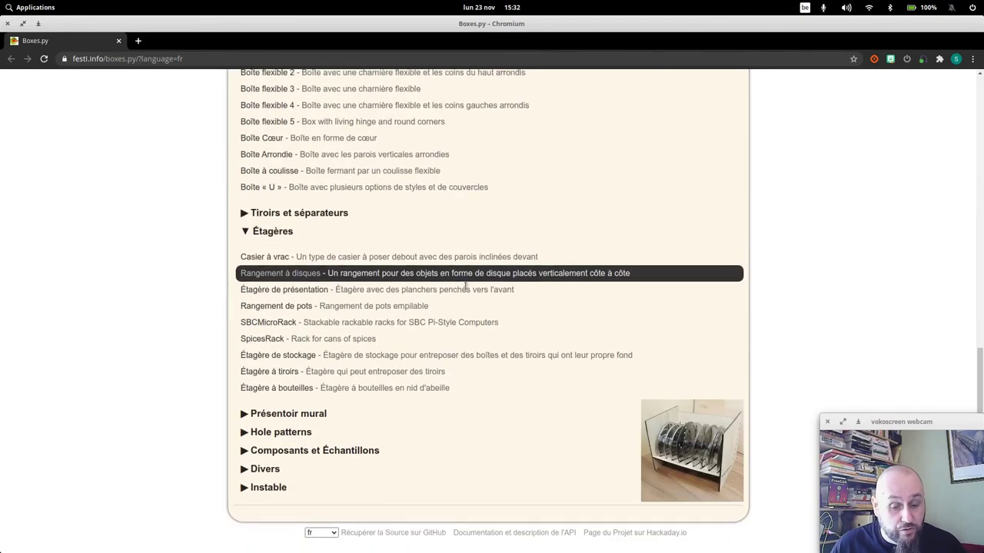
left_click(243, 468)
scroll(402, 260, "down", 5)
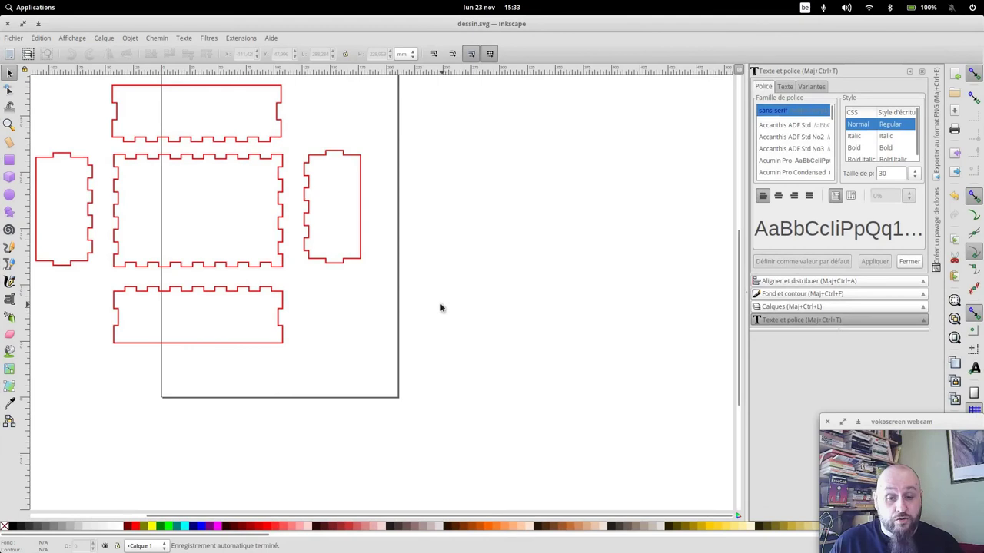
Step: Draw a narrow rectangular slot inside the right side panel and save dessin.svg
left_click_drag(439, 302, 584, 358)
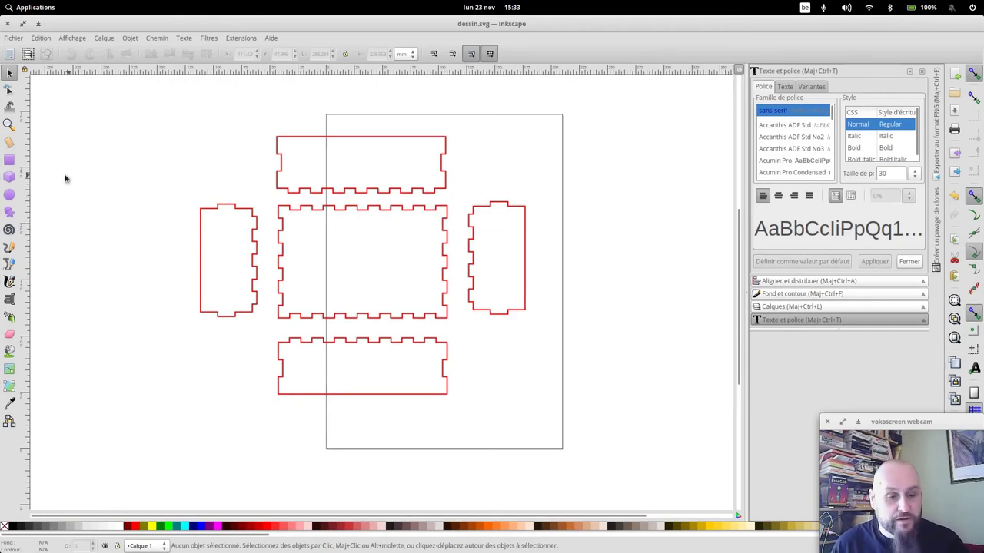
left_click(9, 160)
left_click_drag(491, 228, 507, 282)
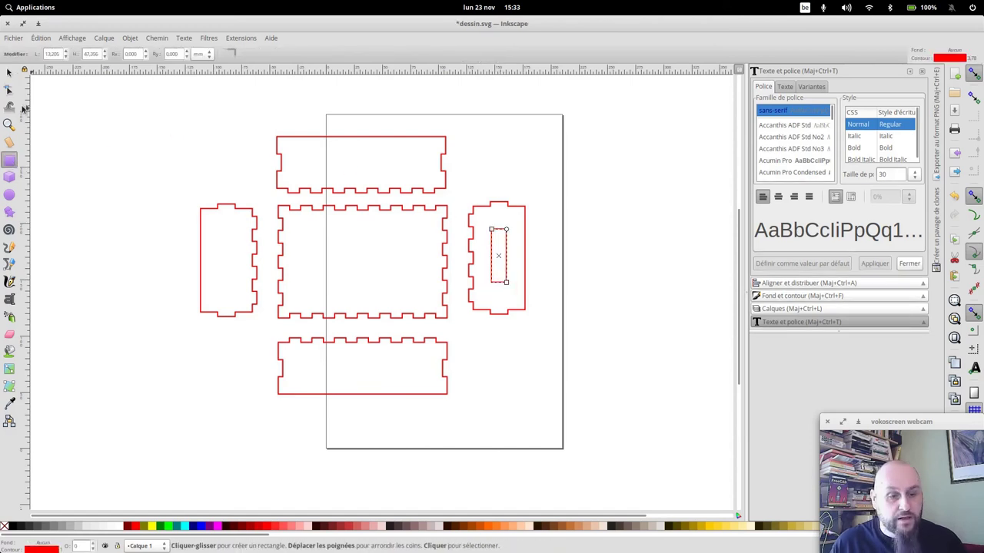
left_click(9, 72)
left_click(624, 279)
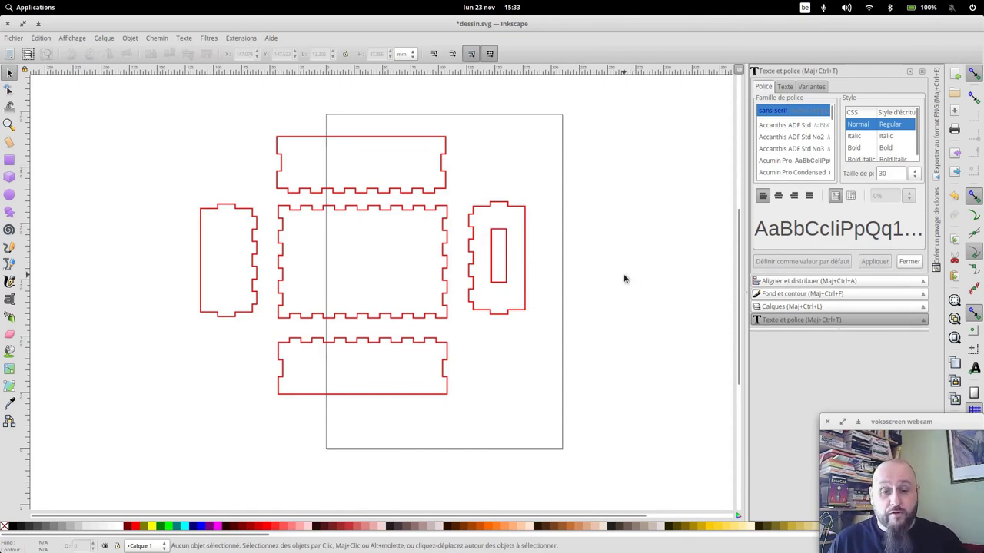
key("ctrl+s")
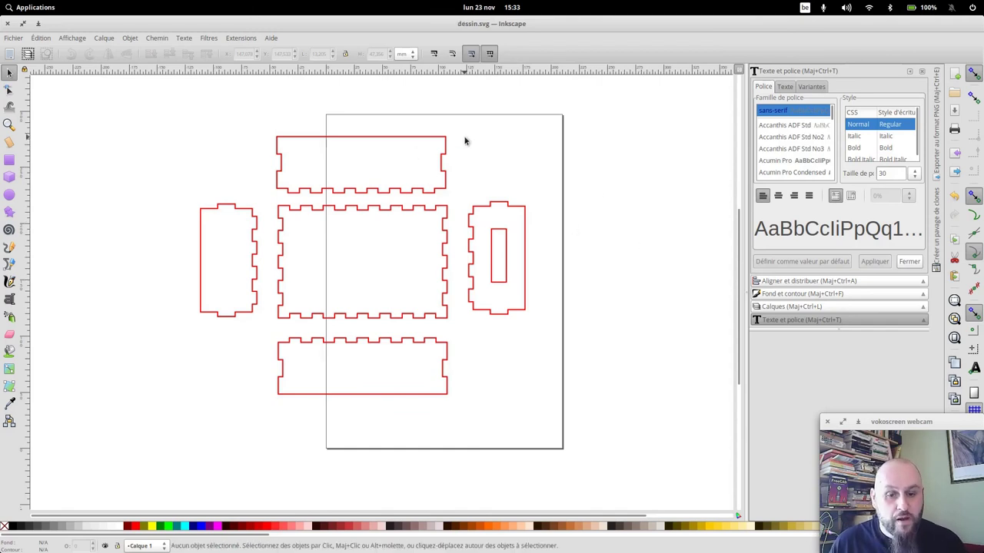
left_click(15, 39)
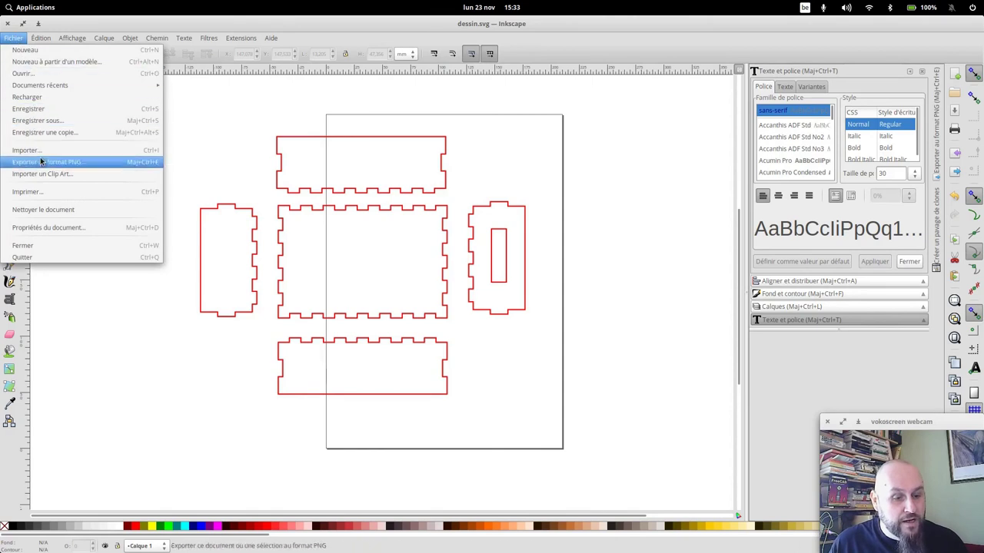
Step: Set the page width and height to 610 mm in Document Properties
left_click(63, 230)
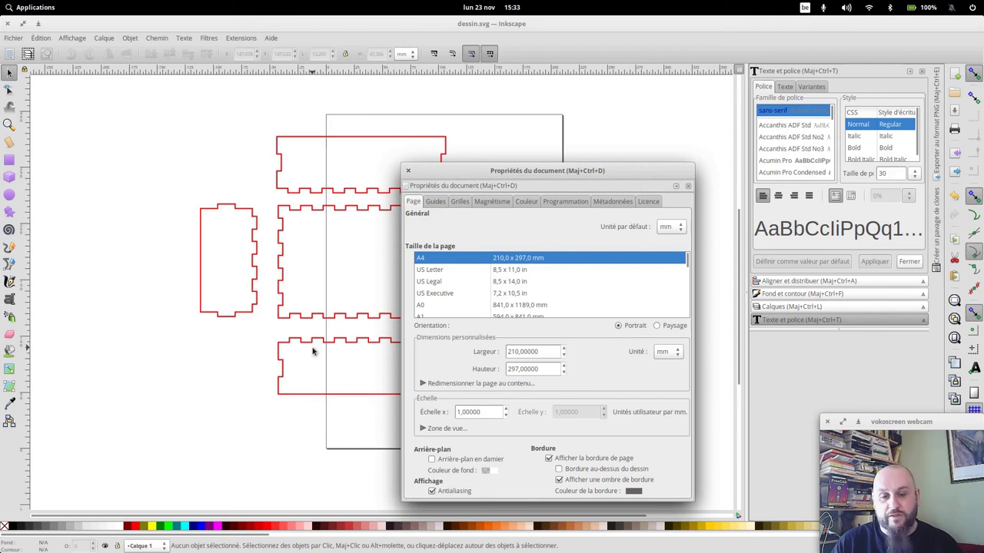
left_click(422, 383)
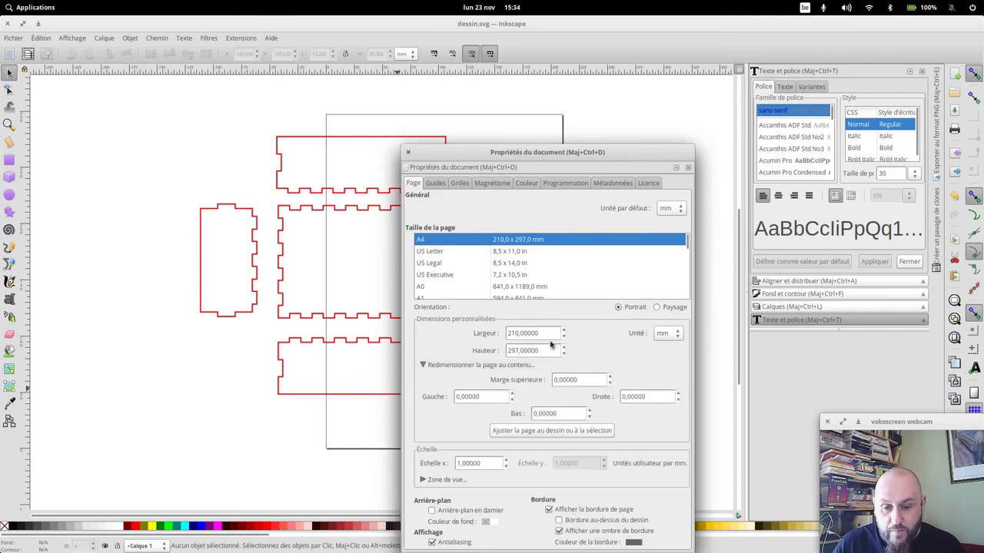
left_click_drag(552, 334, 479, 331)
type("610")
key("Tab")
type("61")
key("Return")
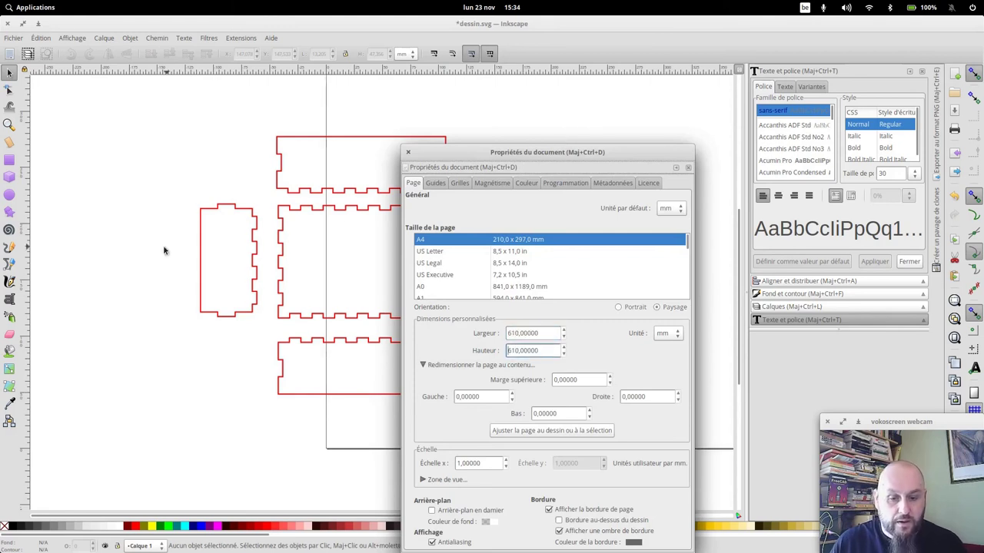
Step: Move all six box panels together onto the enlarged page's top-left corner
left_click(408, 152)
scroll(506, 149, "up", 1)
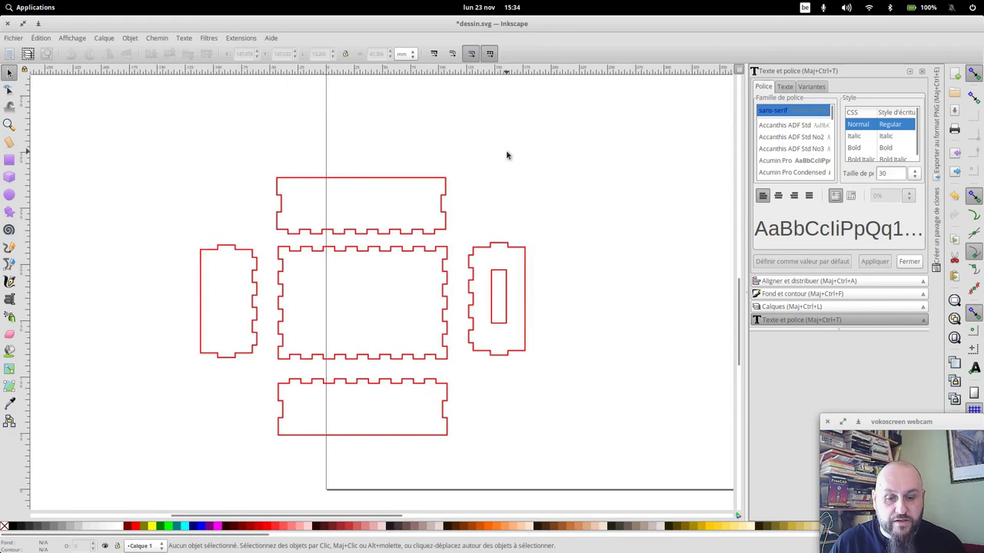
scroll(506, 150, "down", 2)
scroll(640, 322, "down", 2)
scroll(639, 323, "down", 2)
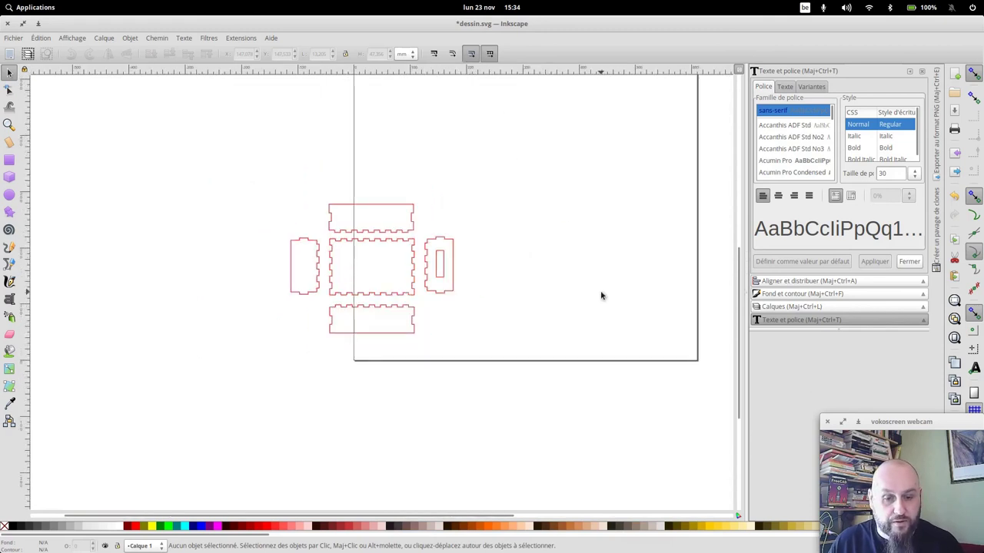
scroll(602, 294, "down", 2)
mouse_move(469, 369)
left_mouse_down()
mouse_move(348, 246)
mouse_move(312, 224)
left_mouse_up()
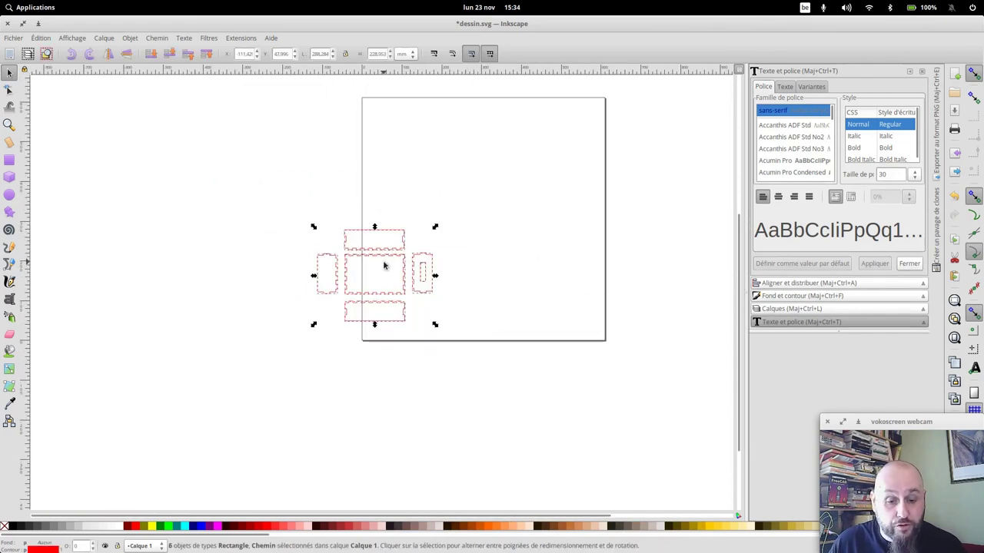
left_click_drag(388, 259, 434, 132)
left_click(565, 183)
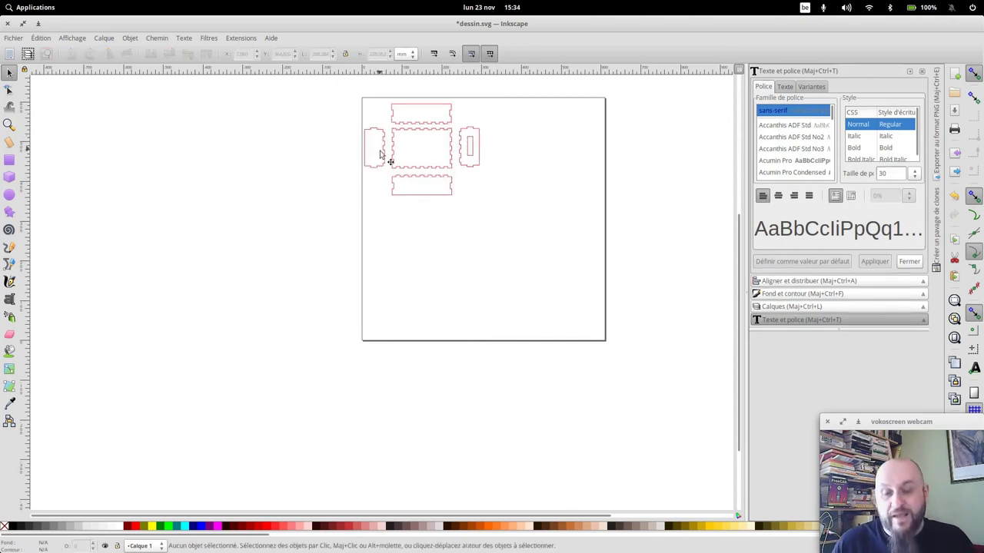
Step: With snapping off, place the slotted side panel below the left one and save
left_click_drag(382, 132, 380, 109)
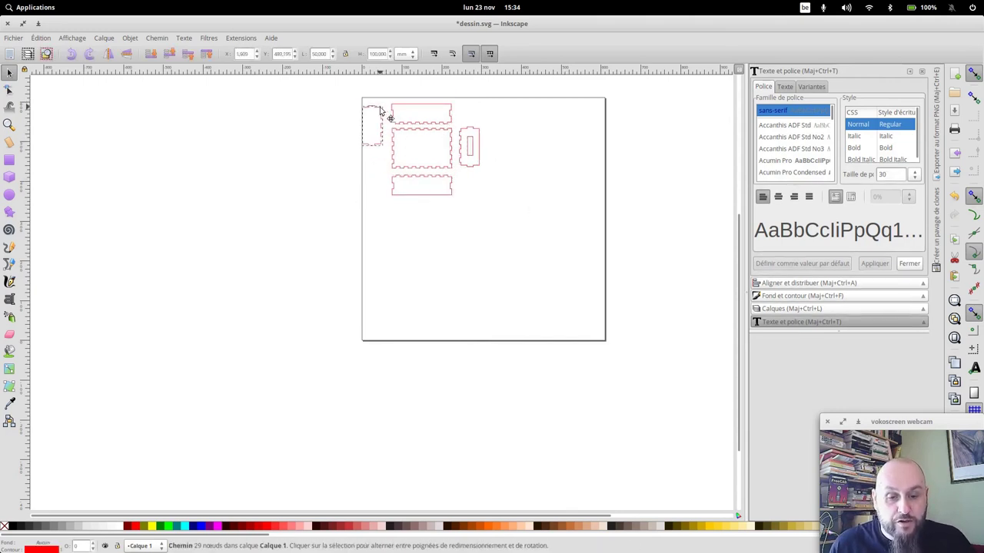
key("percent")
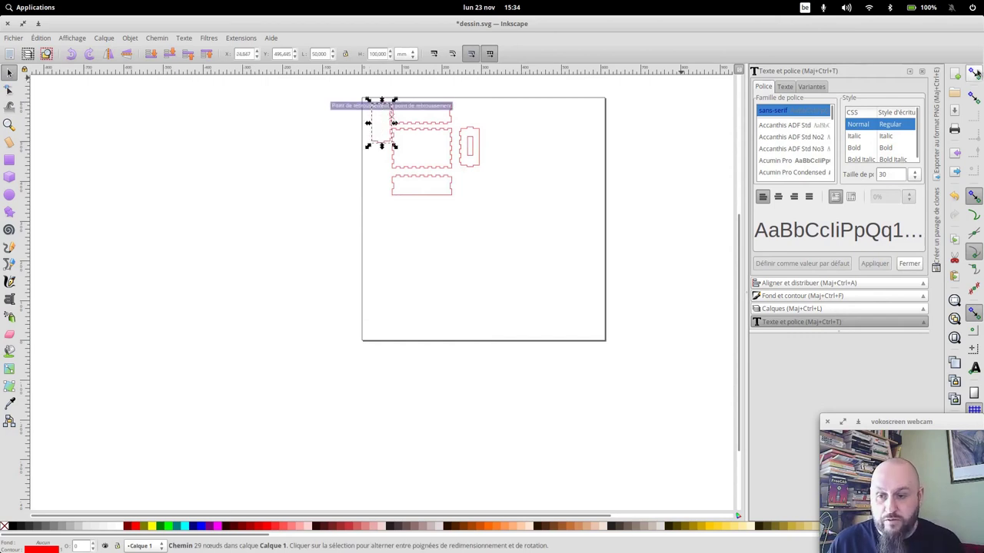
left_click_drag(391, 152, 385, 150)
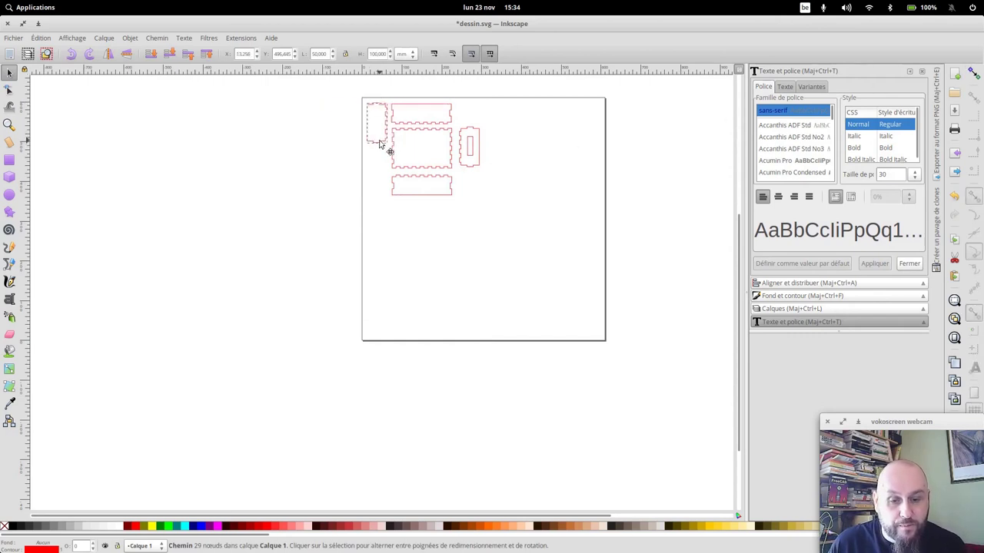
left_click(478, 160)
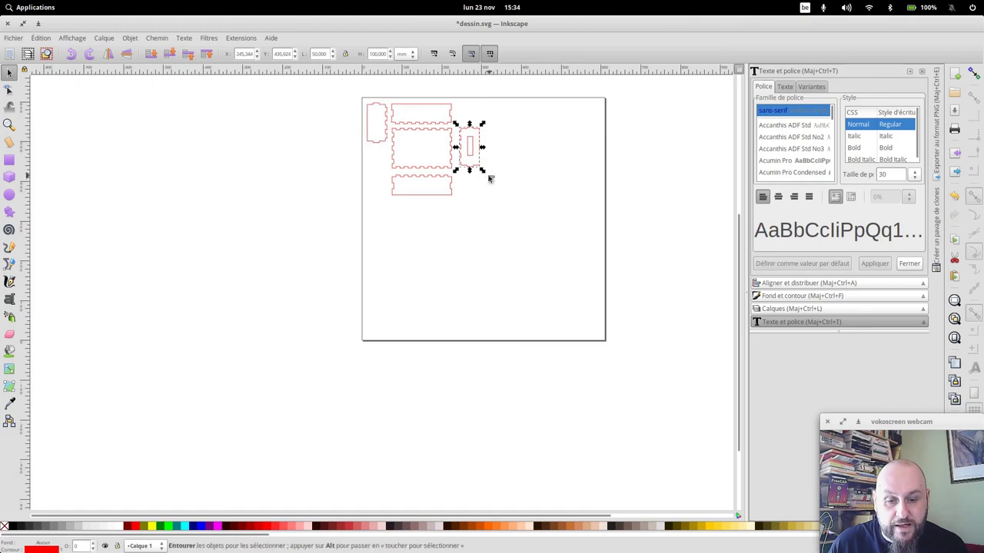
left_click(469, 146, "shift")
left_click_drag(477, 150, 375, 173)
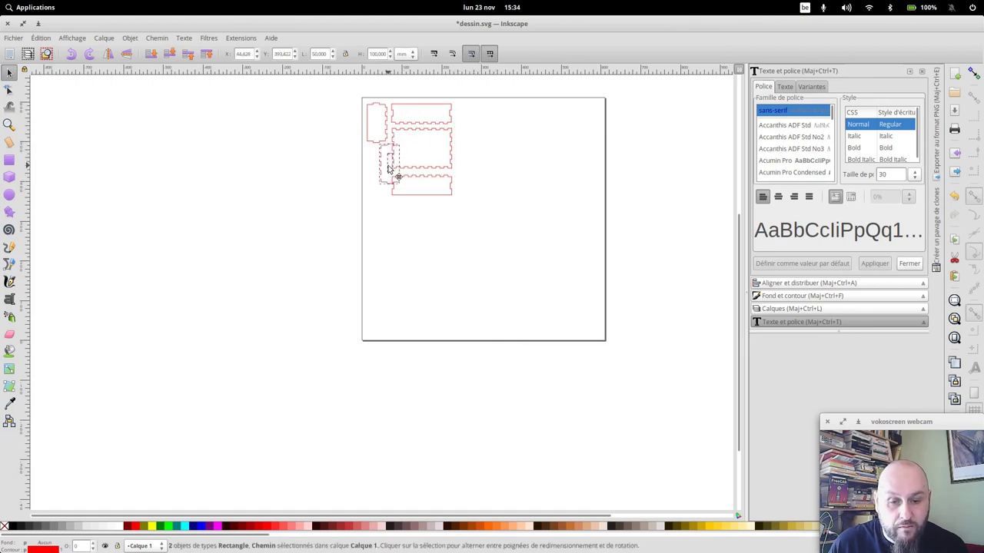
left_click(471, 176)
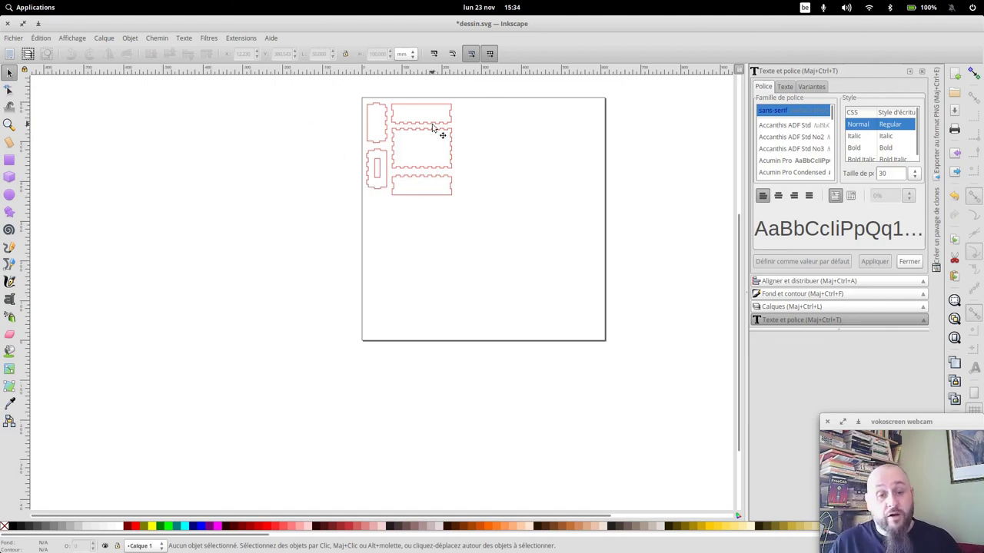
key("ctrl")
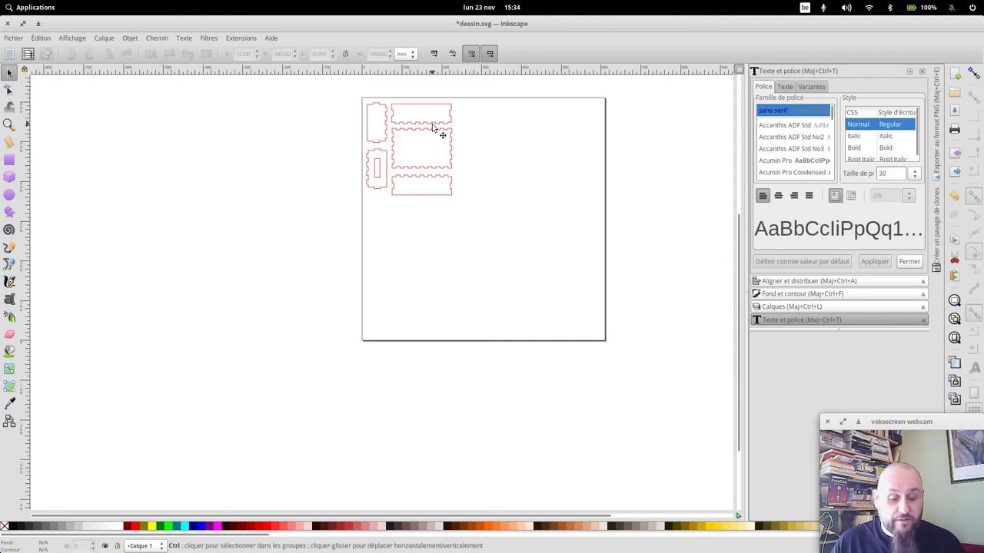
key("ctrl+s")
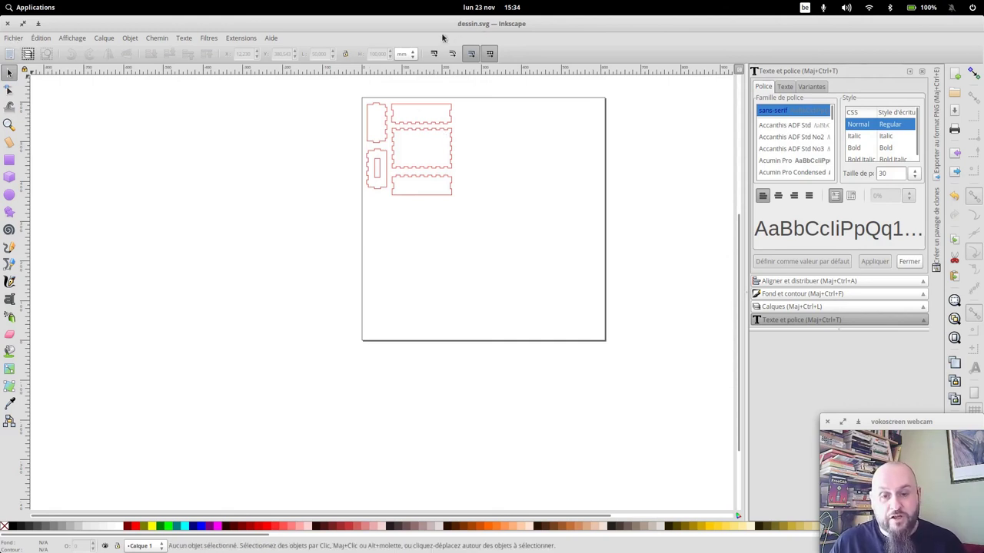
Step: Save a copy as dessin.pdf in Portable Document Format, accepting the PDF options
left_click(11, 38)
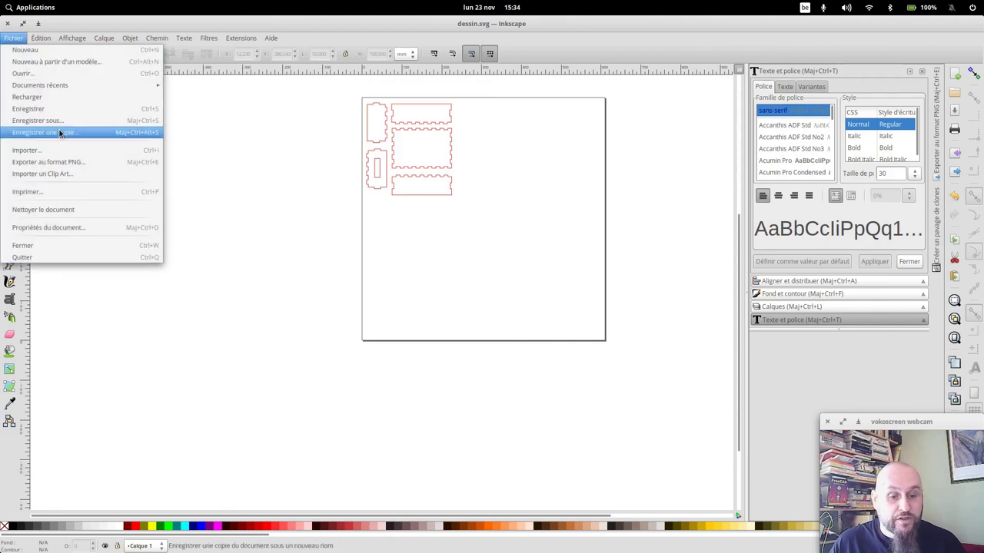
left_click(66, 132)
left_click(611, 430)
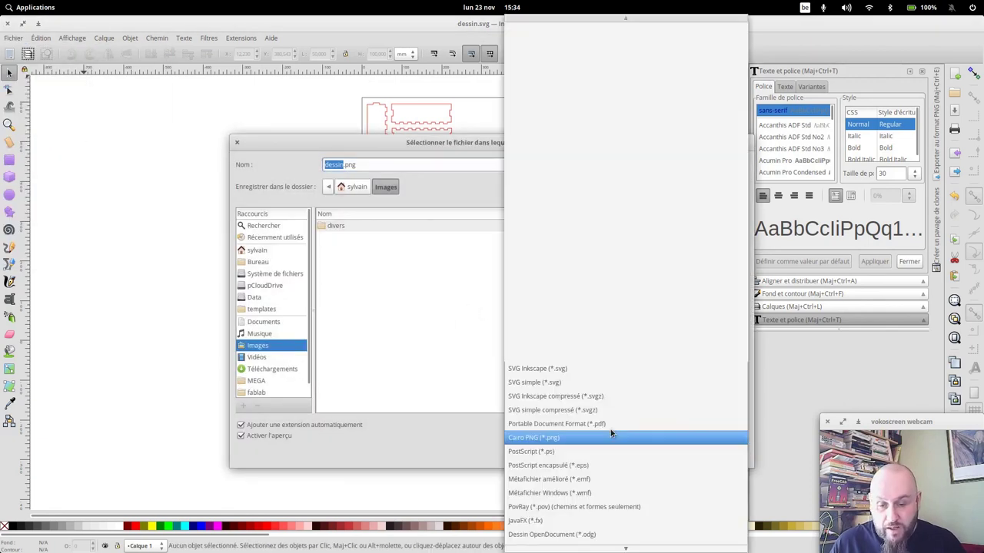
left_click(613, 425)
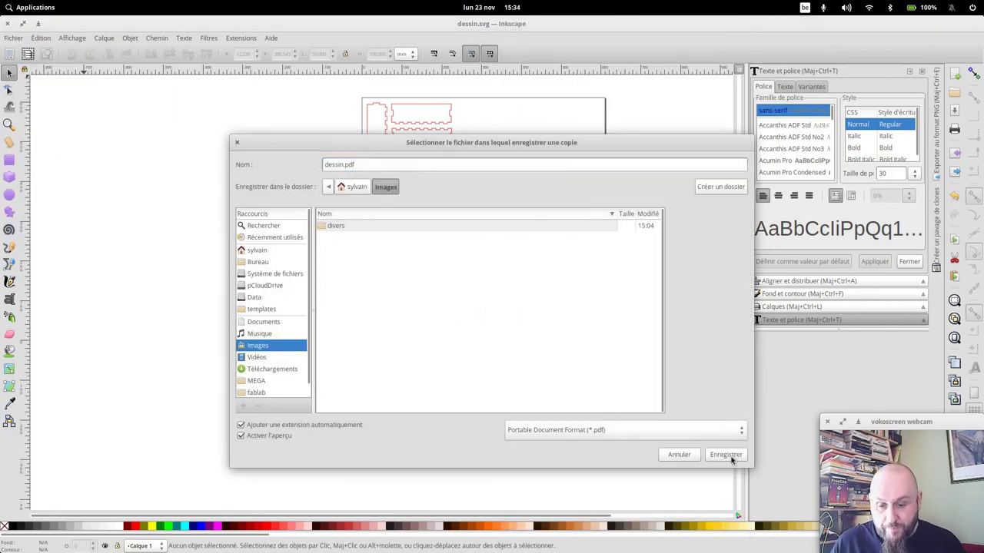
left_click(727, 455)
left_click(600, 386)
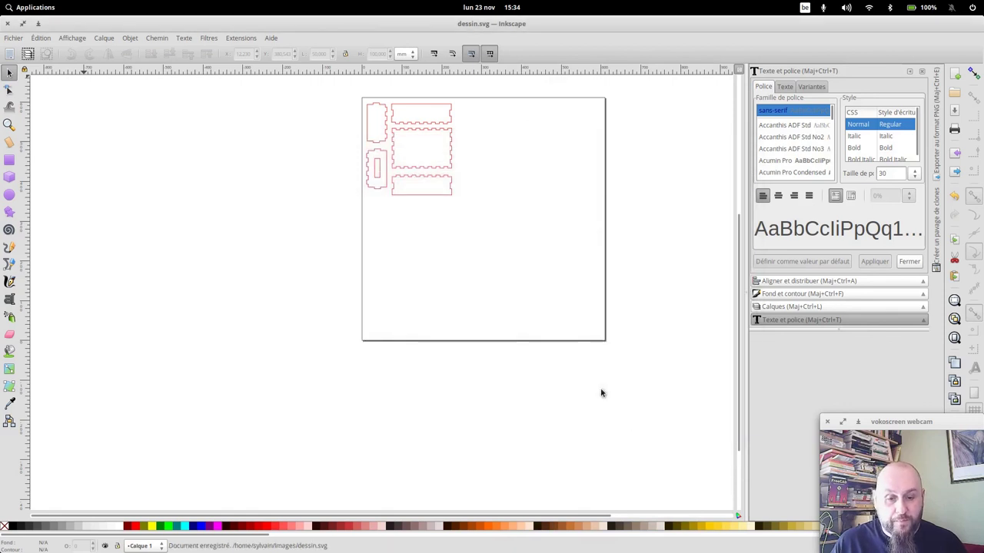